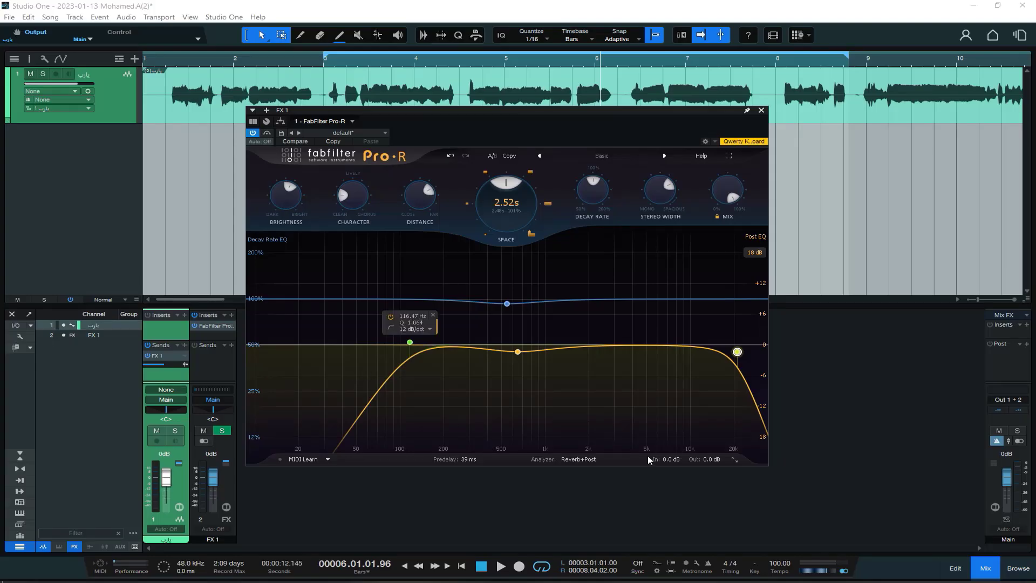
# Open the reverb's input level for value entry and play the vocal briefly to check its signal.
pyautogui.moveTo(684, 457)
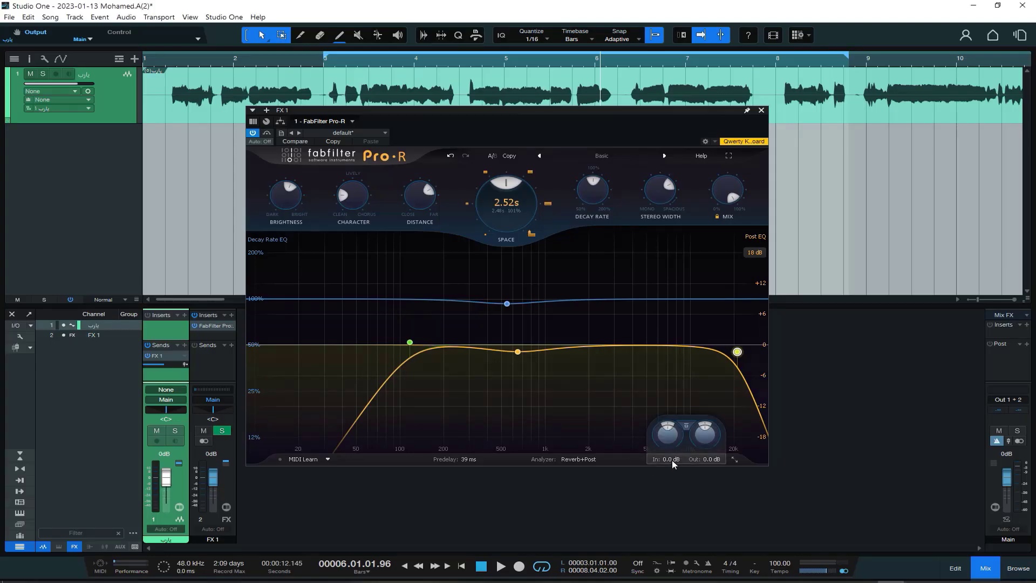
pyautogui.doubleClick(672, 460)
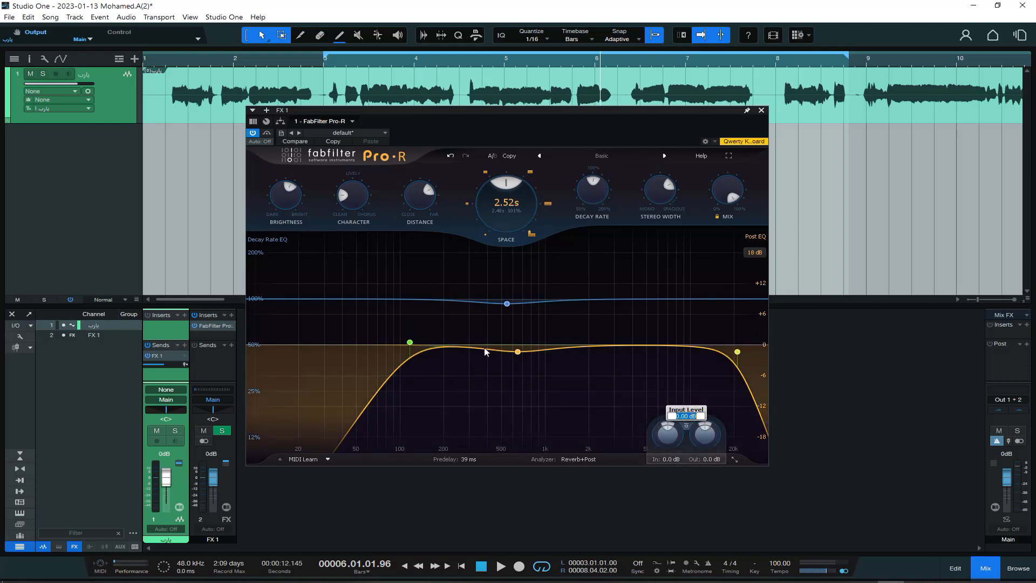
pyautogui.press('space')
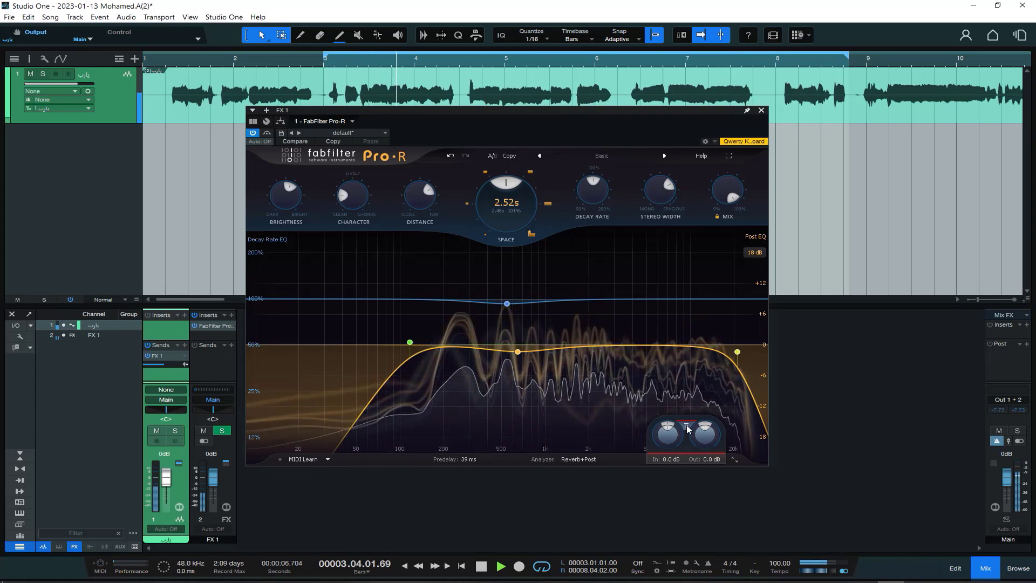
pyautogui.press('space')
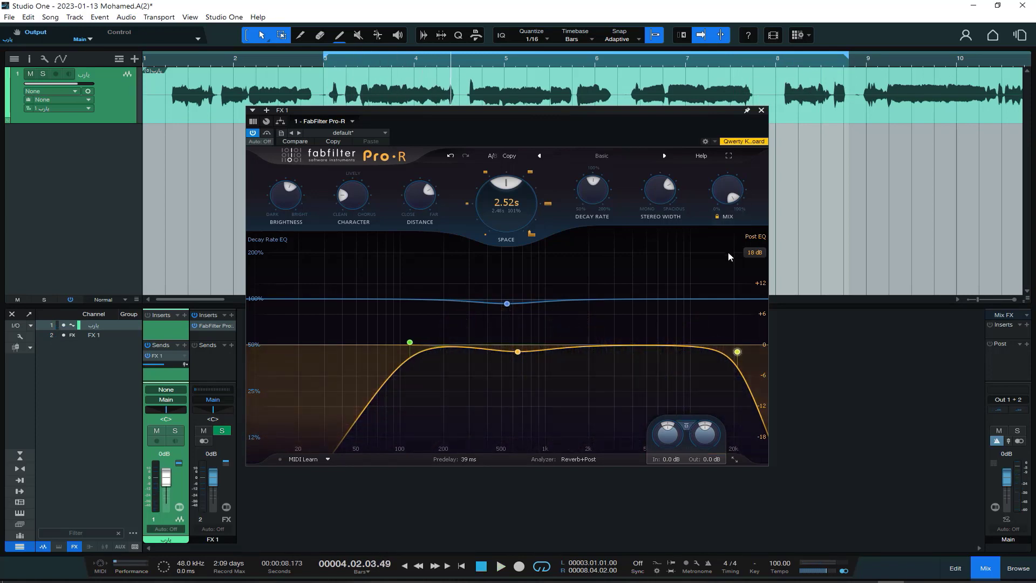
# Check the vocal track's FX 1 send level and turn the reverb's Mix down to a low setting.
pyautogui.moveTo(726, 197)
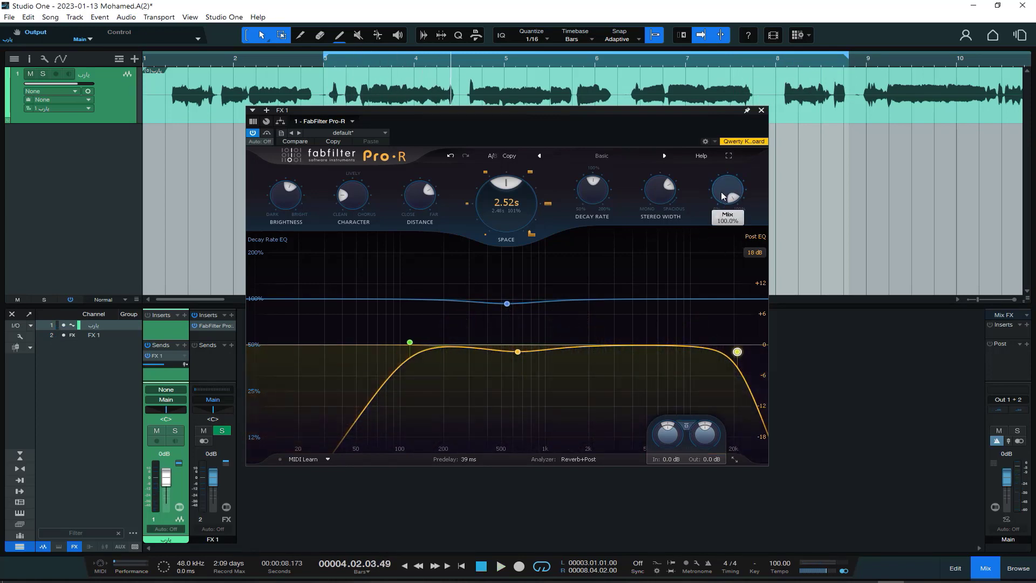
pyautogui.moveTo(723, 195); pyautogui.dragTo(724, 165)
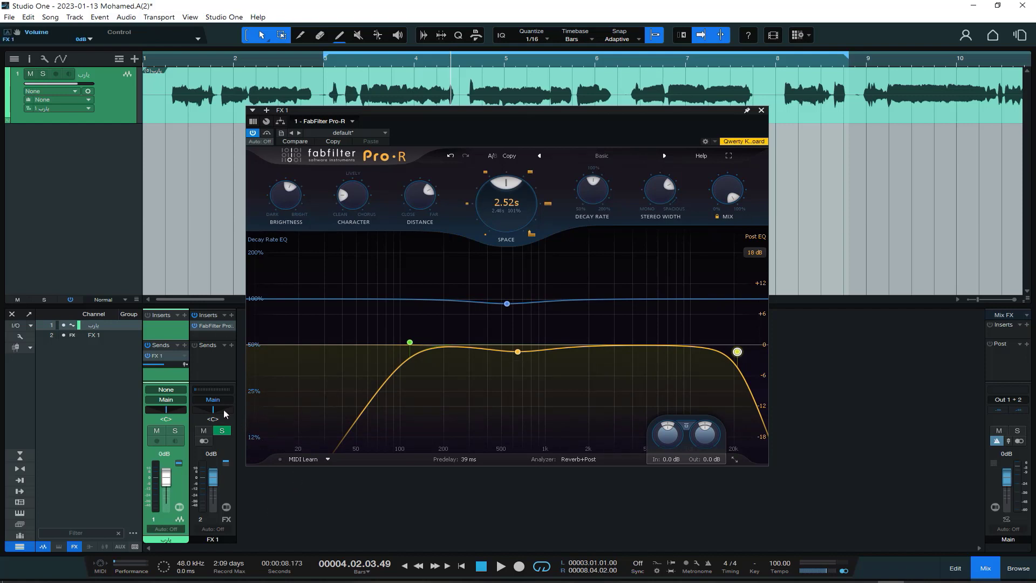
pyautogui.moveTo(161, 365)
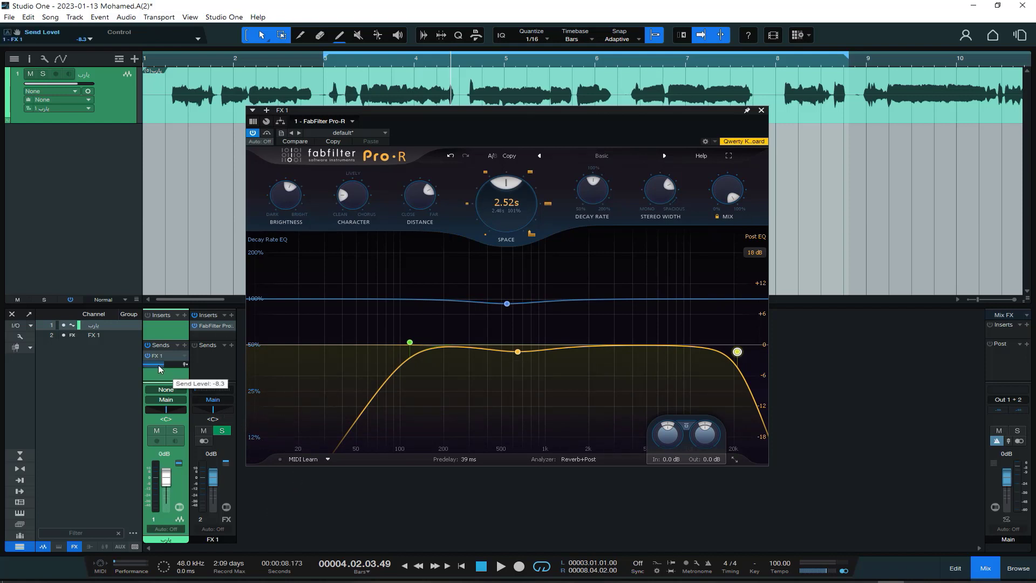
pyautogui.moveTo(728, 196)
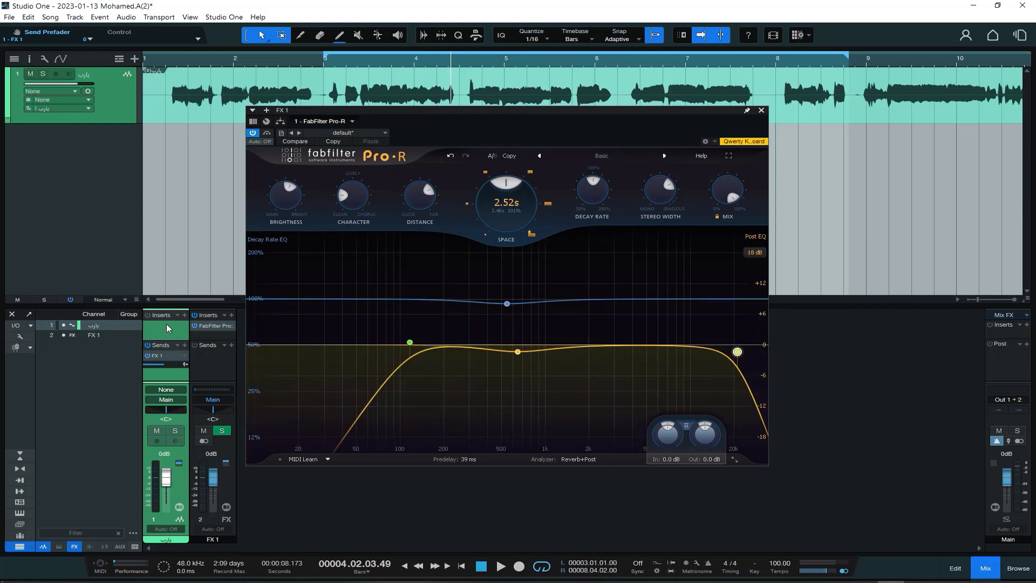
pyautogui.moveTo(728, 189); pyautogui.dragTo(708, 274)
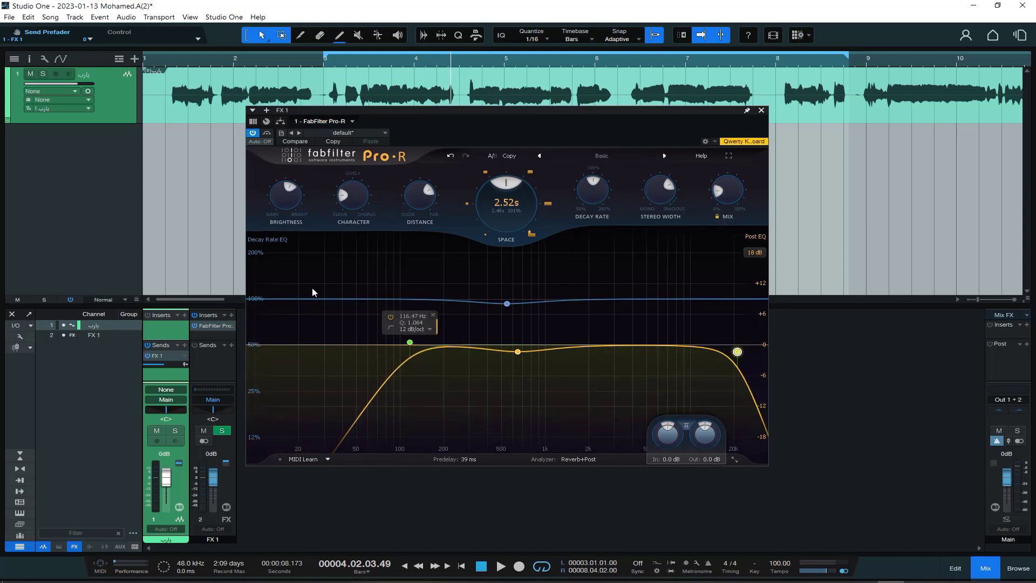
pyautogui.moveTo(373, 110); pyautogui.dragTo(458, 83)
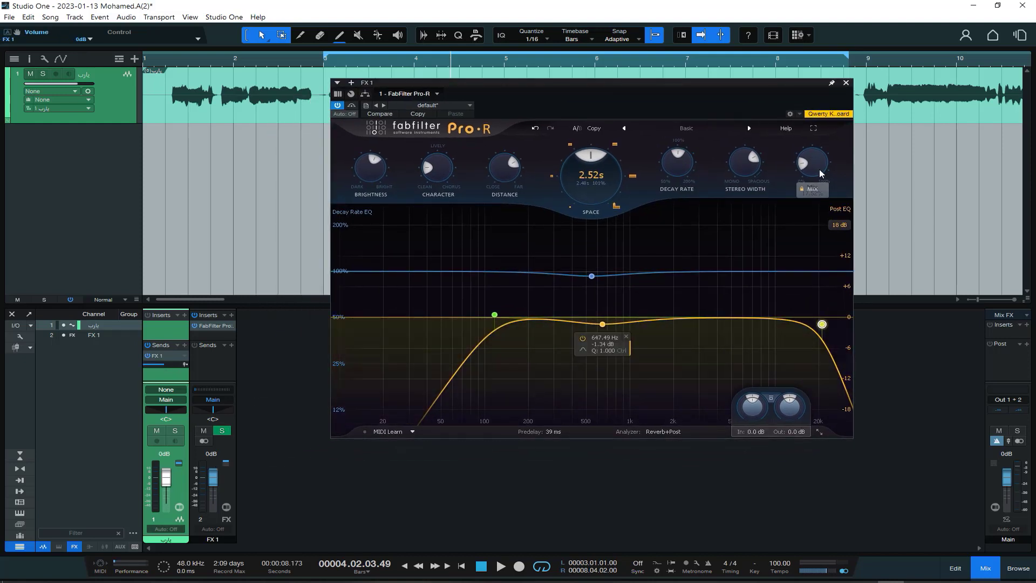
pyautogui.moveTo(739, 85); pyautogui.dragTo(685, 84)
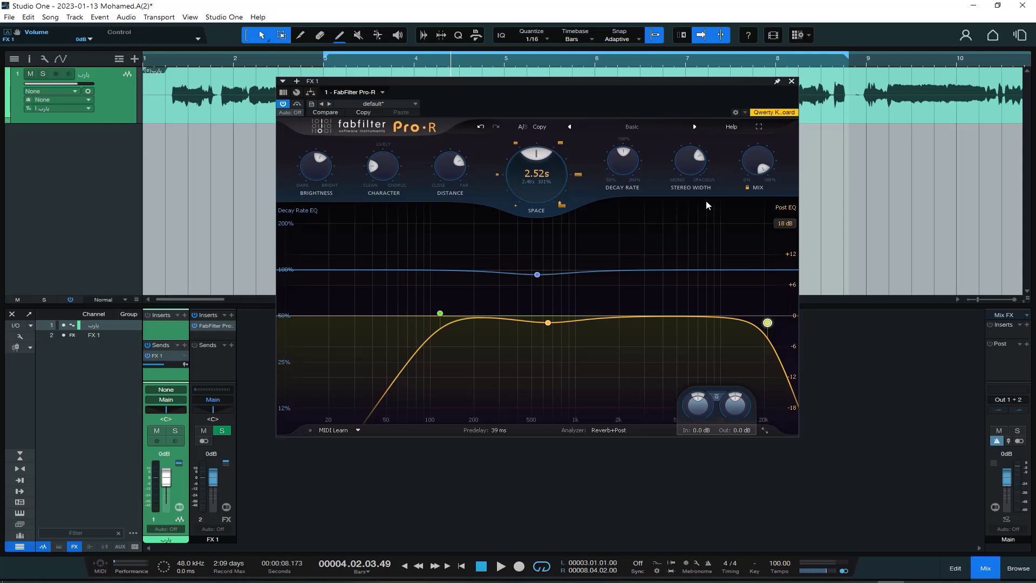
pyautogui.moveTo(629, 80); pyautogui.dragTo(648, 73)
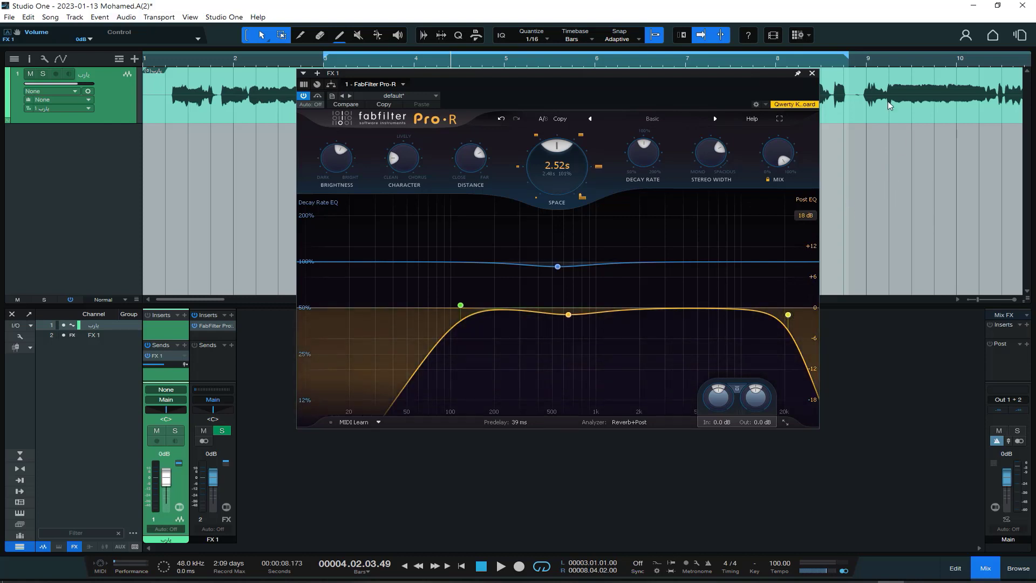
pyautogui.click(788, 315)
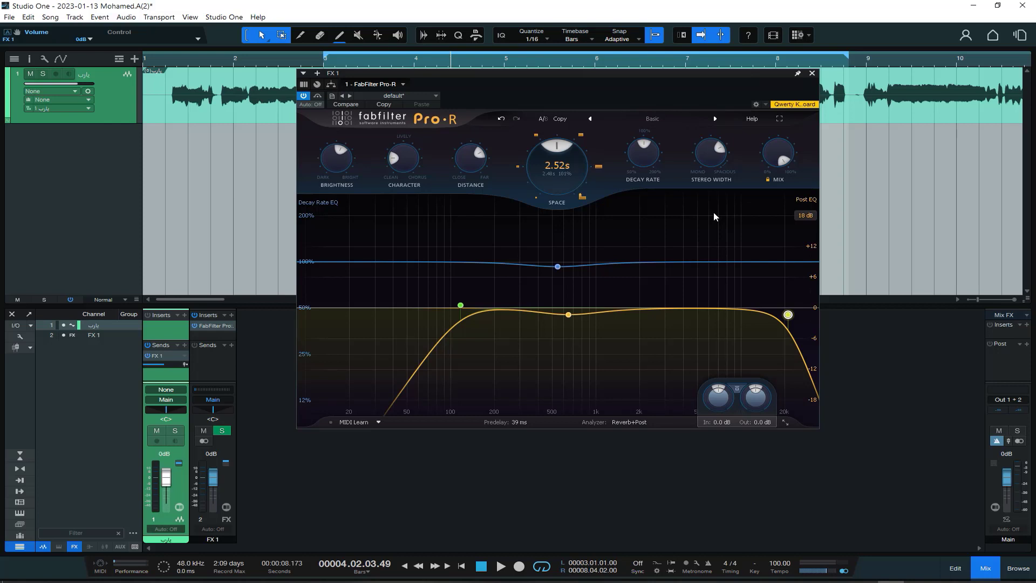
# Lower the reverb's Stereo Width to 0%, play the vocal, and raise the width to its spacious end before stopping playback.
pyautogui.moveTo(713, 161)
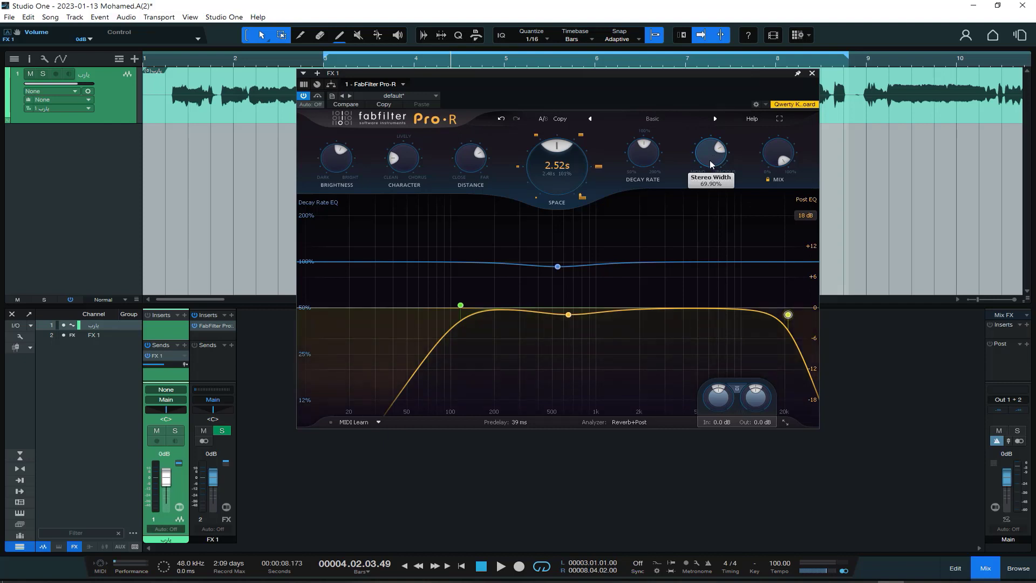
pyautogui.moveTo(713, 161); pyautogui.dragTo(716, 229)
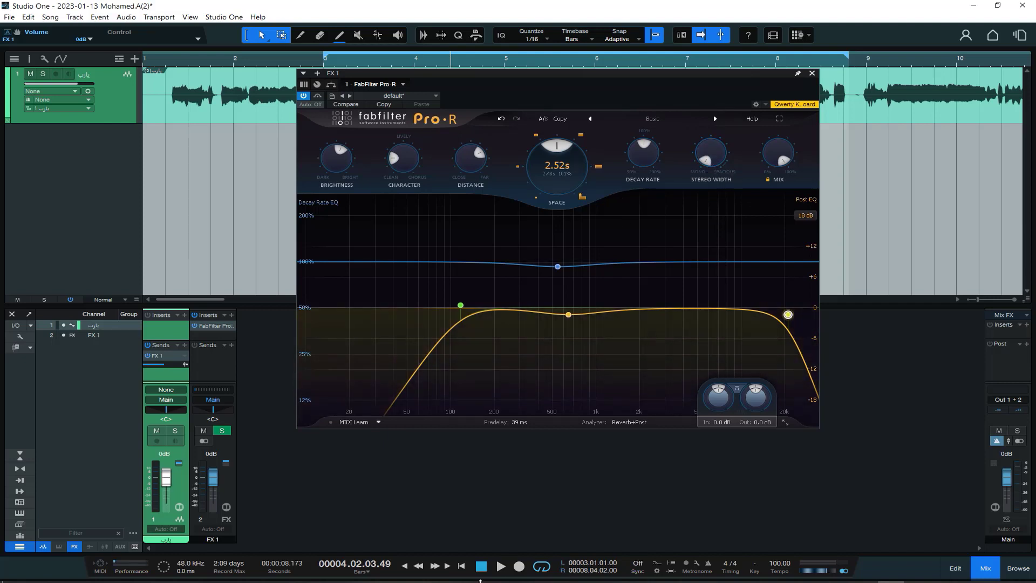
pyautogui.click(499, 566)
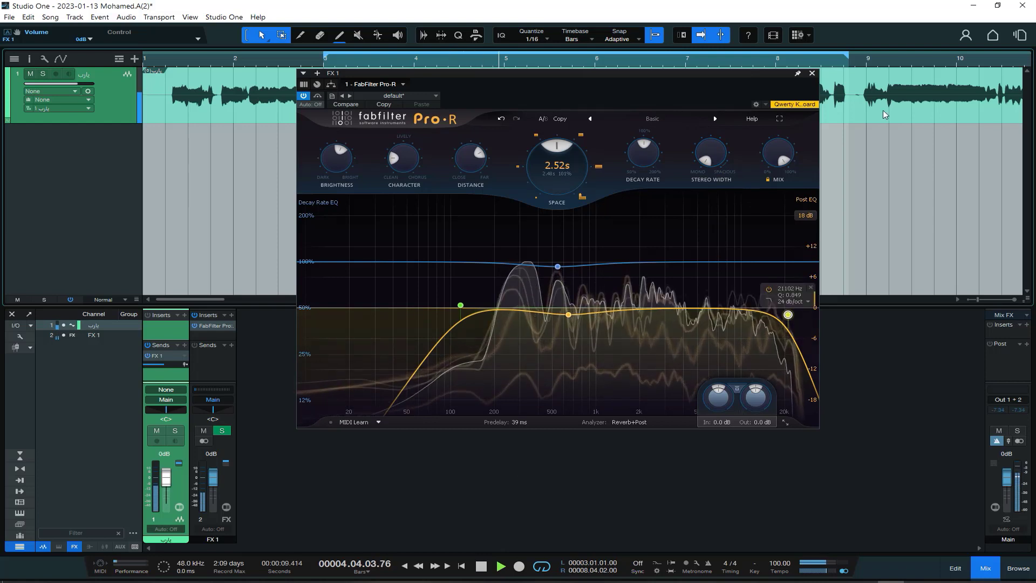
pyautogui.moveTo(713, 165)
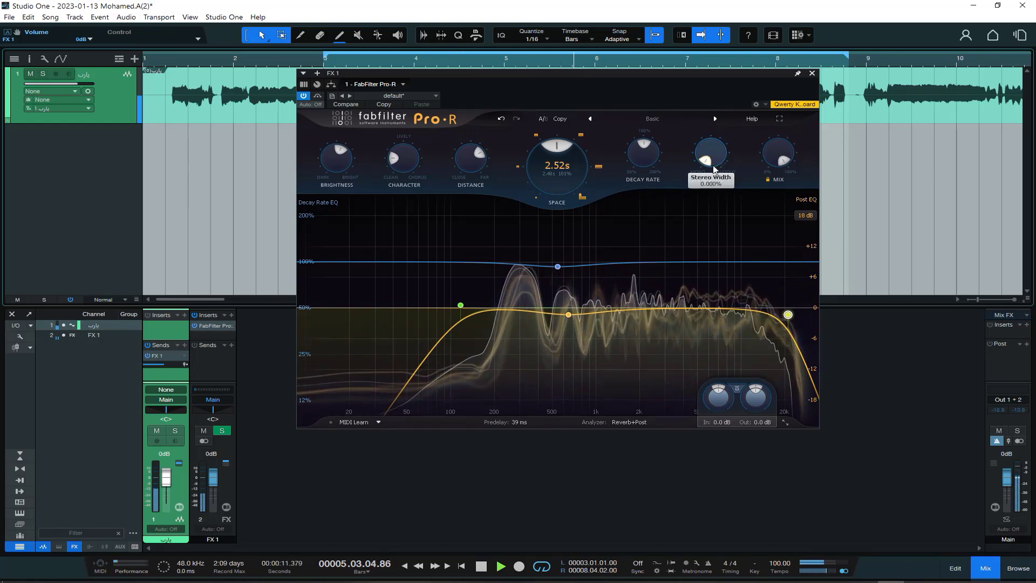
pyautogui.moveTo(712, 166); pyautogui.dragTo(770, 471)
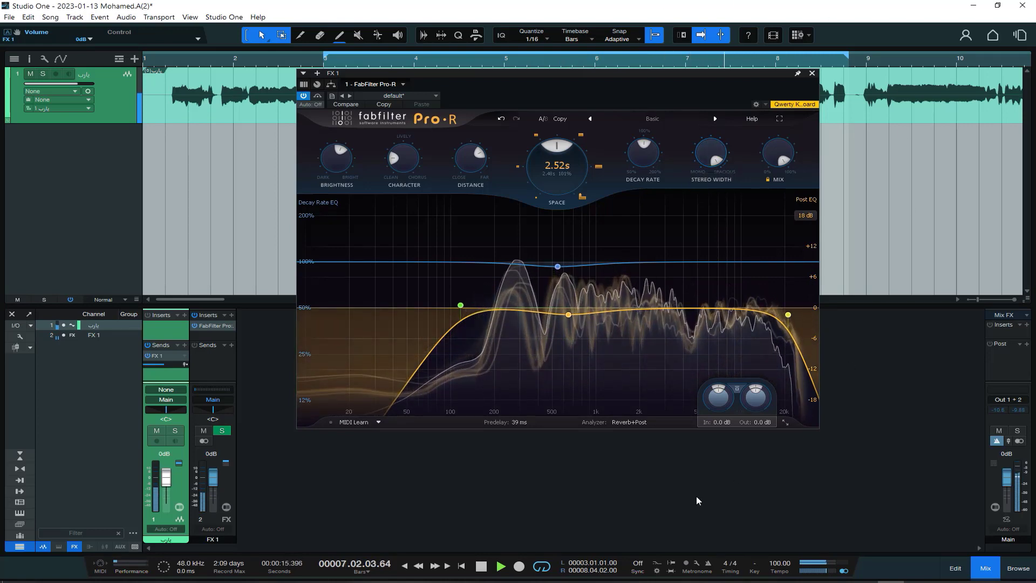
pyautogui.click(481, 568)
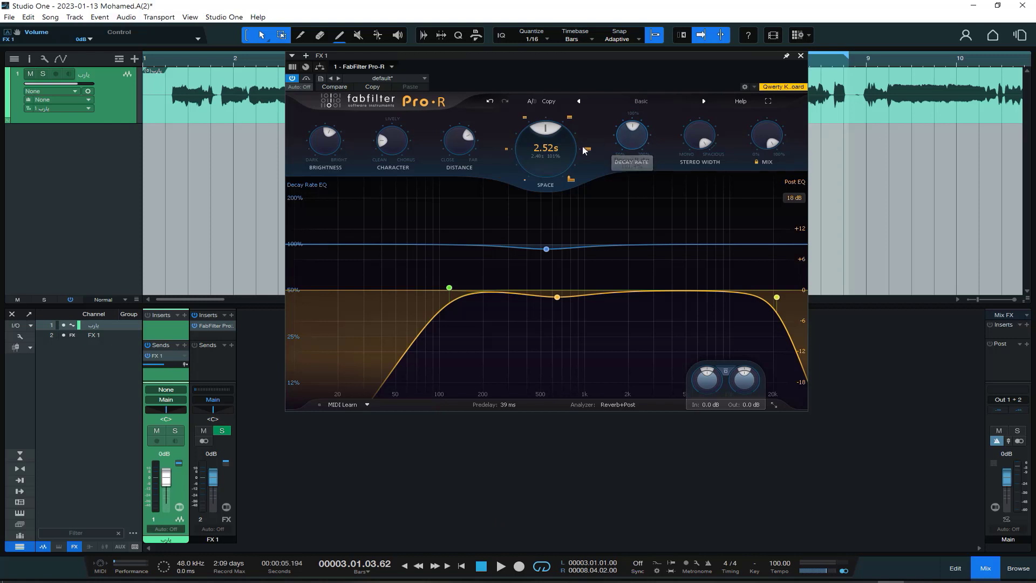
# Play the vocal with the Decay Rate raised to 200%, bring it back to about 102%, and stop playback.
pyautogui.click(501, 568)
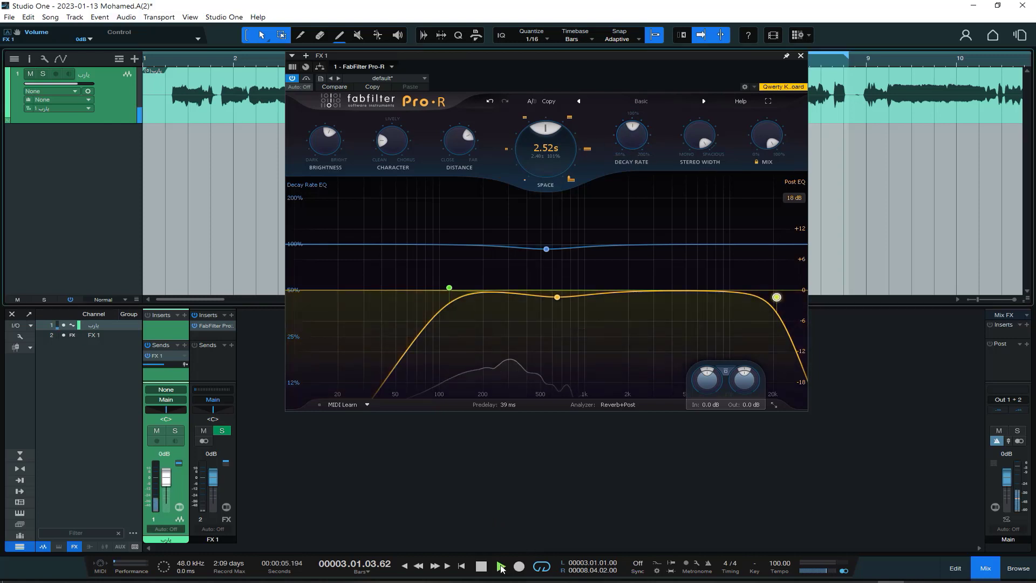
pyautogui.moveTo(633, 159); pyautogui.dragTo(592, 31)
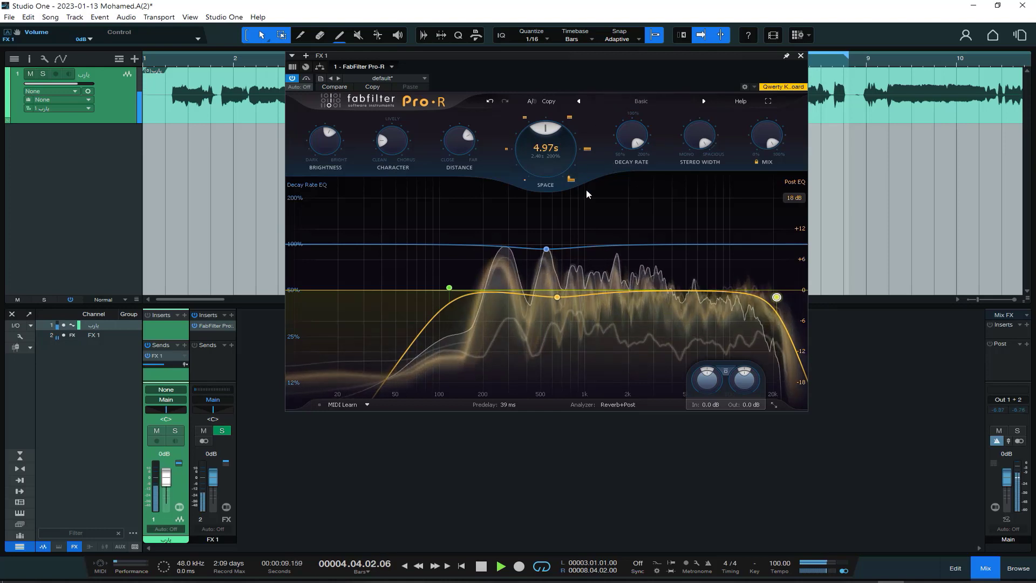
pyautogui.moveTo(619, 138)
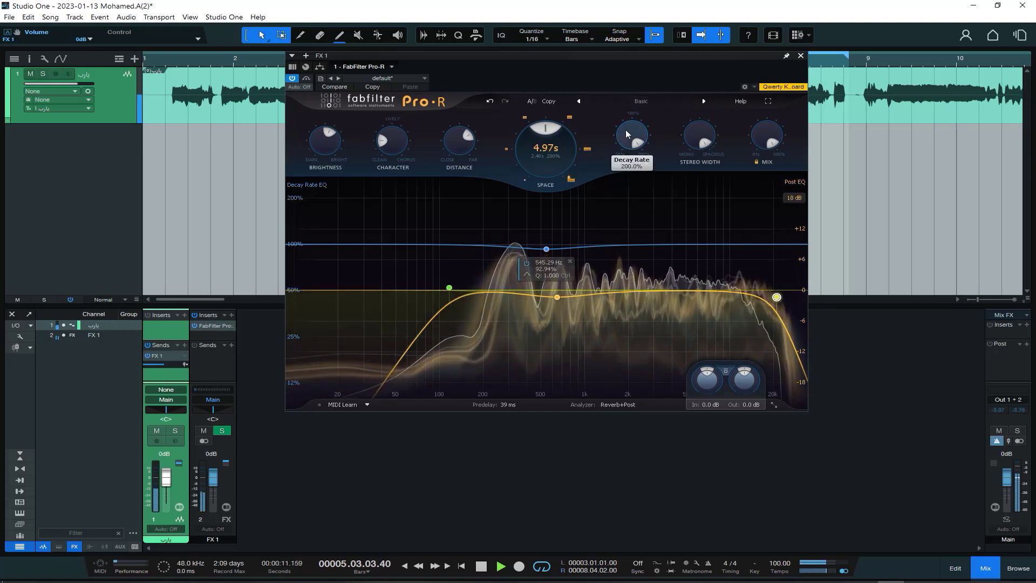
pyautogui.moveTo(619, 139); pyautogui.dragTo(635, 184)
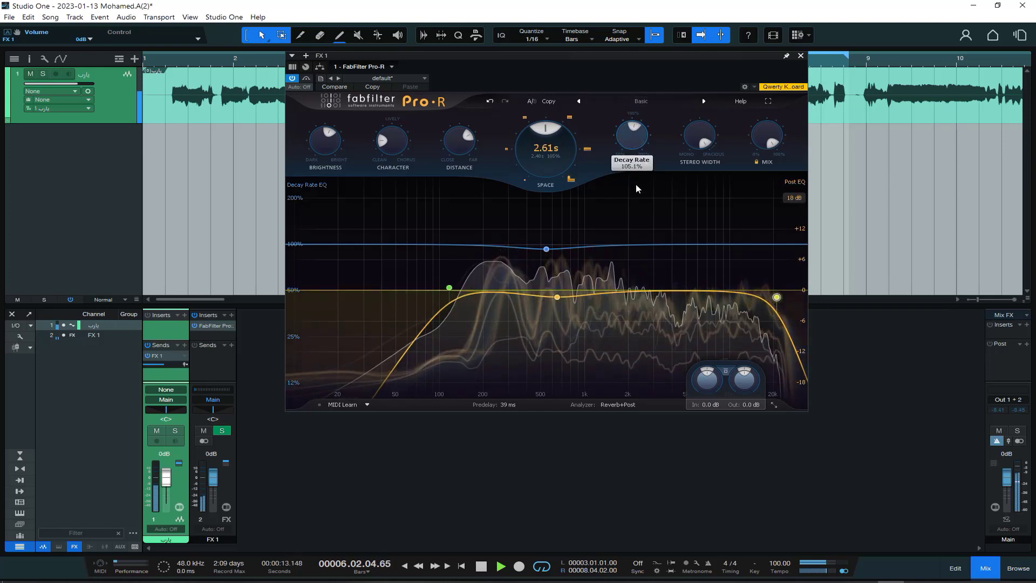
pyautogui.press('space')
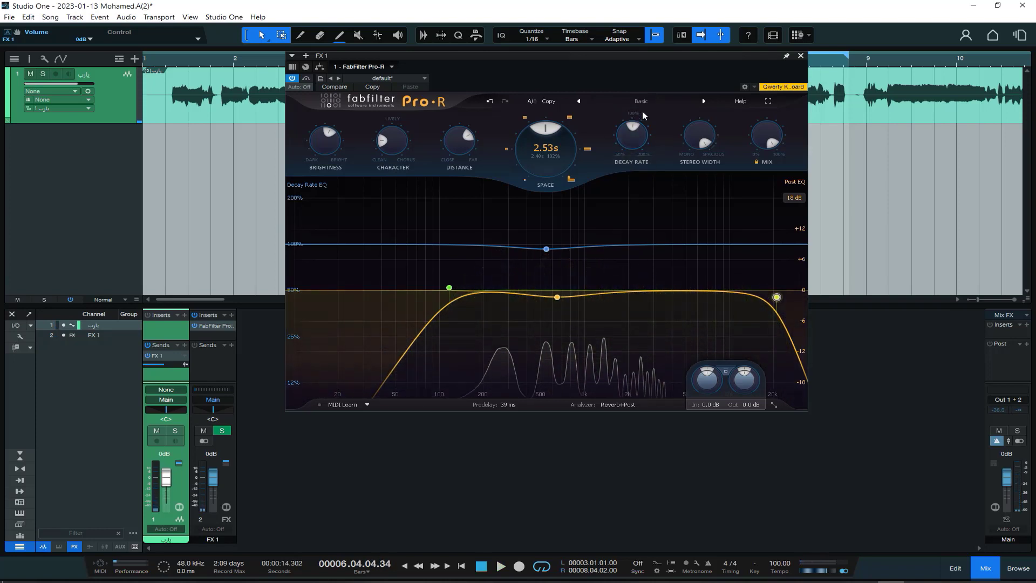
pyautogui.moveTo(643, 144)
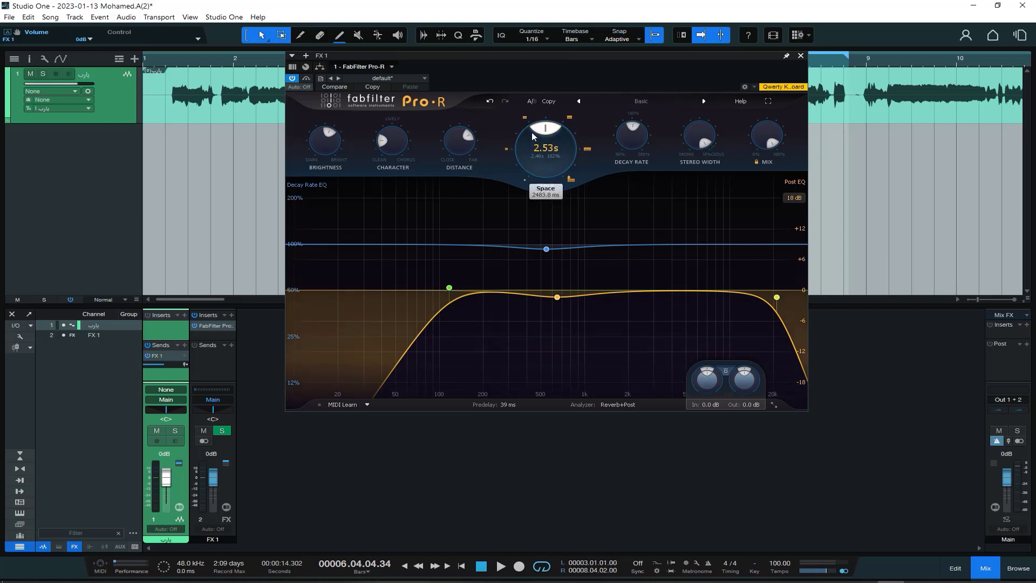
# Step through the preset room sizes of the Space control up to 10.2 s and return to 1.89 s.
pyautogui.click(525, 117)
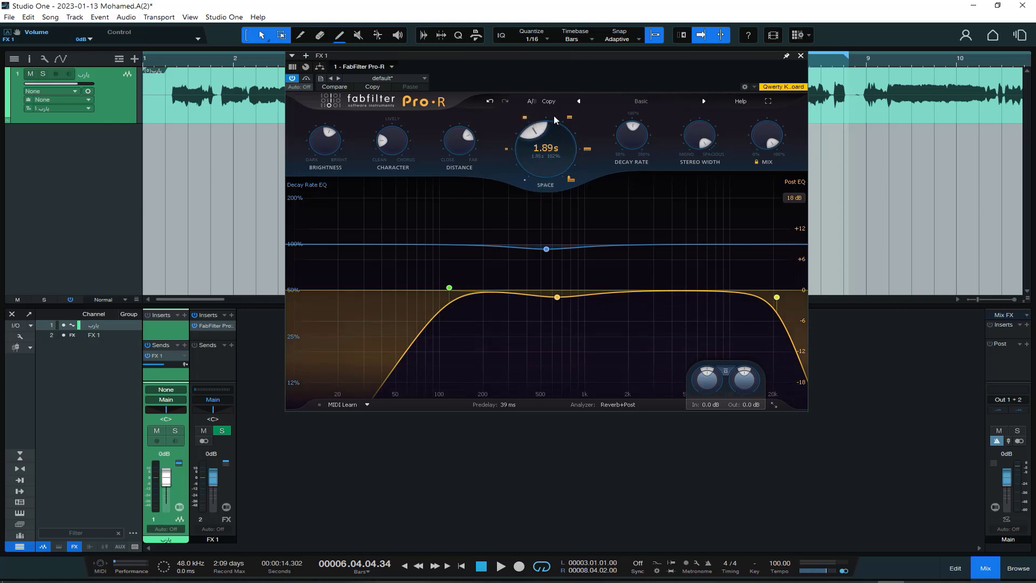
pyautogui.click(569, 118)
pyautogui.click(587, 149)
pyautogui.click(572, 179)
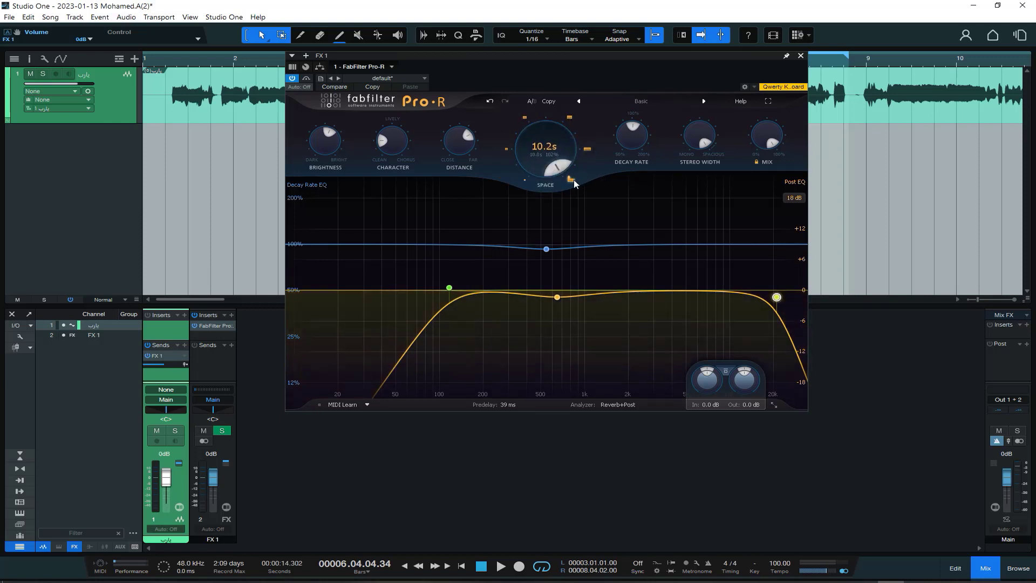
pyautogui.click(526, 118)
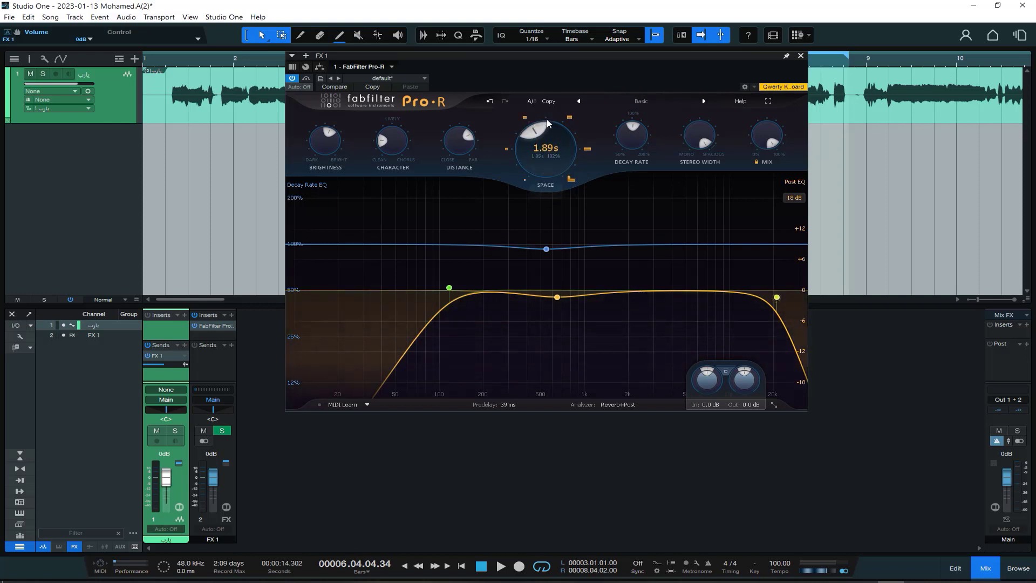
# Set the reverb's Space to about 2.45 s and its Decay Rate to 100%.
pyautogui.moveTo(533, 143); pyautogui.dragTo(544, 133)
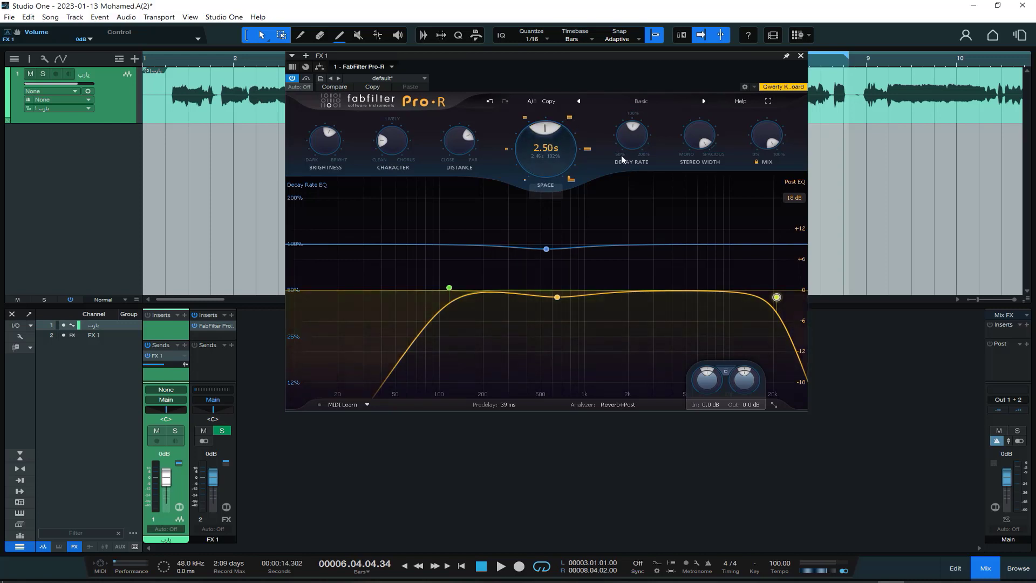
pyautogui.moveTo(617, 134)
pyautogui.mouseDown()
pyautogui.moveTo(624, 120)
pyautogui.moveTo(622, 131)
pyautogui.mouseUp()
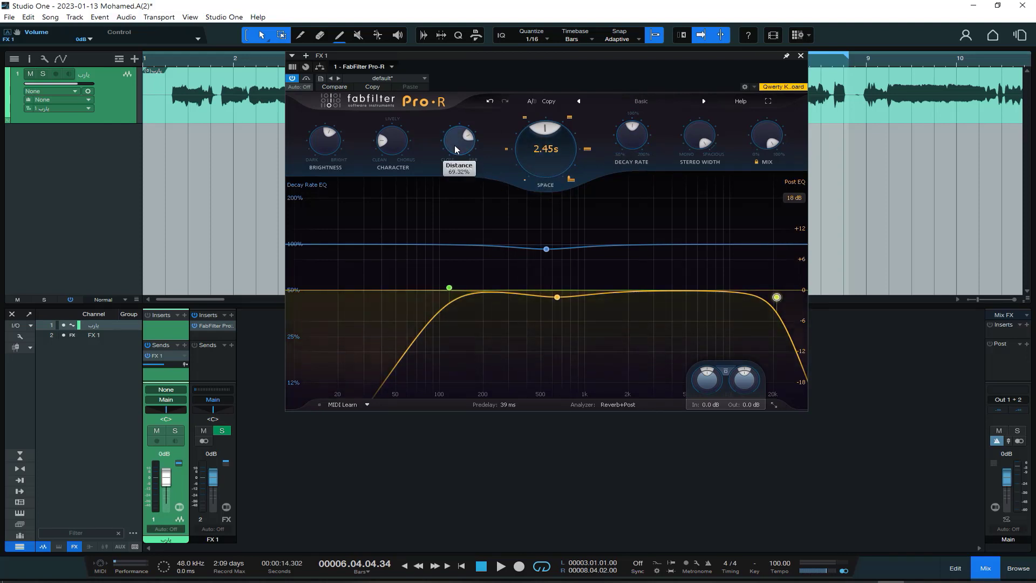
# Sweep the reverb's Distance to 0% and up to 93.58%, then audition it on the vocal at 0% and back toward far.
pyautogui.moveTo(457, 164); pyautogui.dragTo(473, 232)
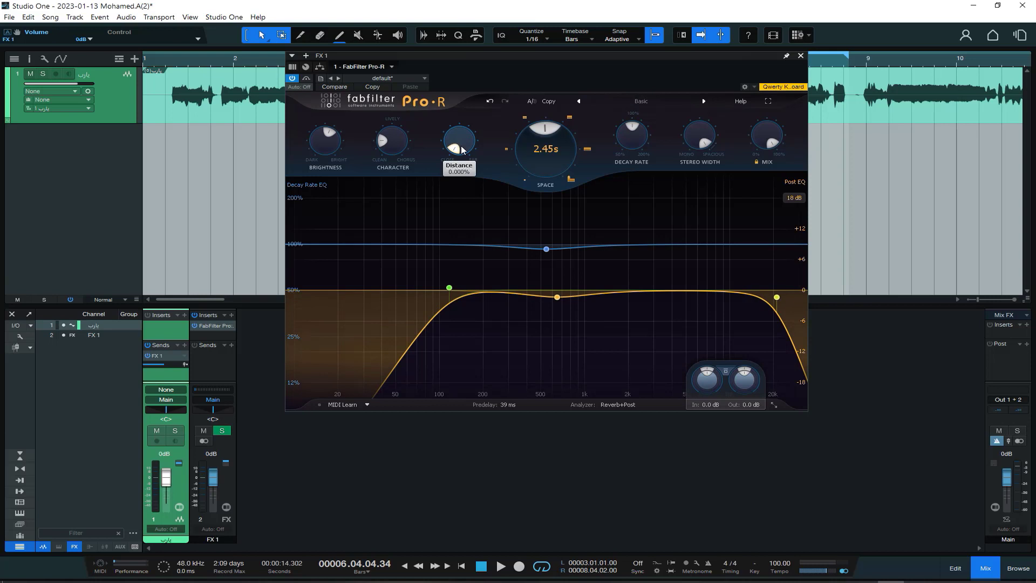
pyautogui.moveTo(461, 150); pyautogui.dragTo(587, 192)
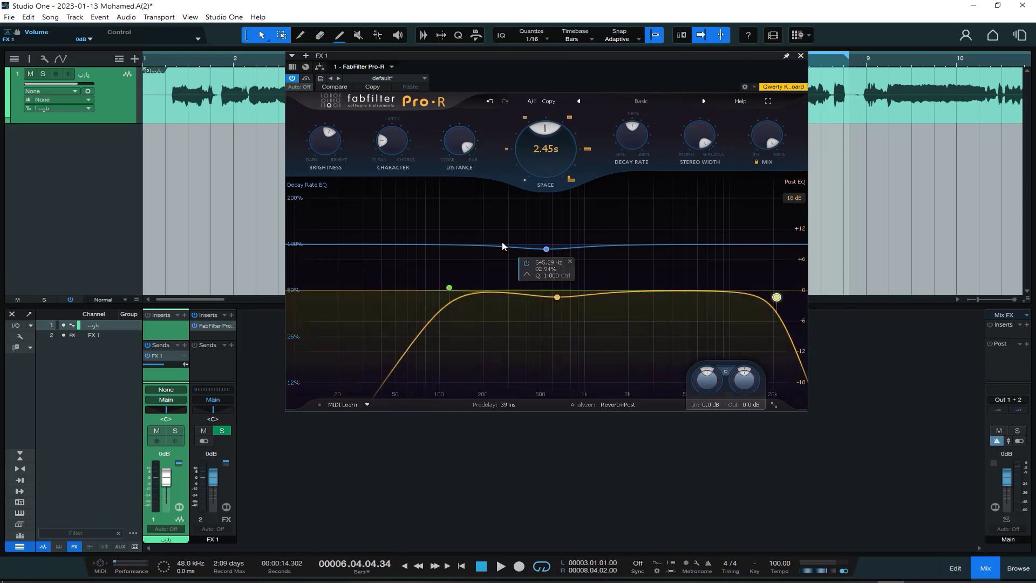
pyautogui.click(501, 566)
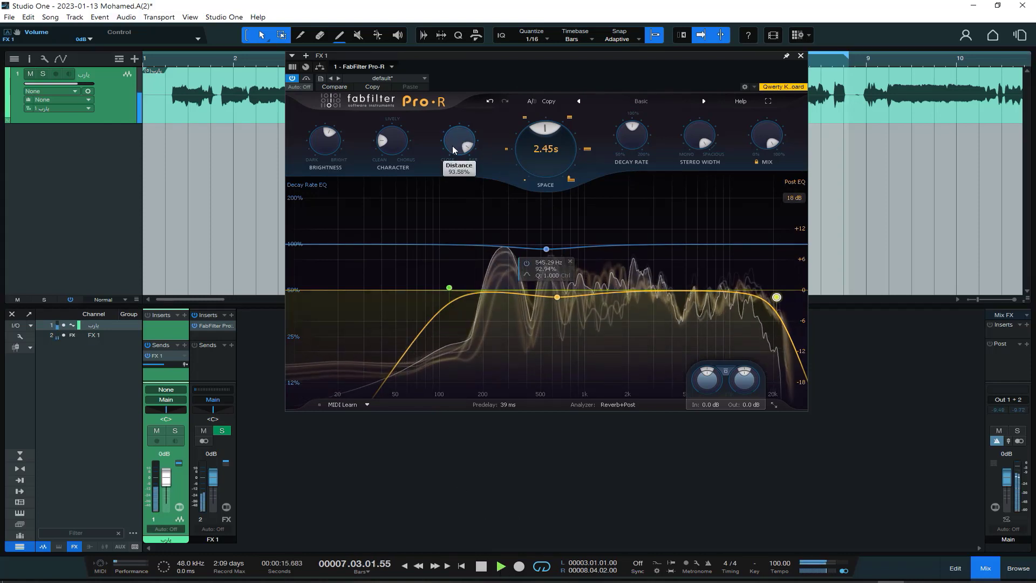
pyautogui.moveTo(453, 150); pyautogui.dragTo(474, 246)
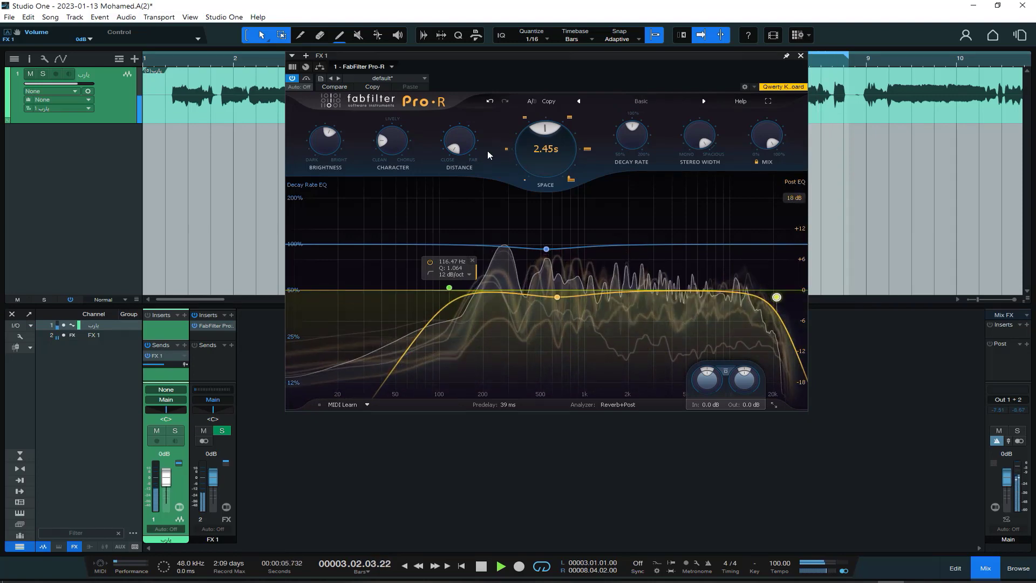
pyautogui.moveTo(460, 157)
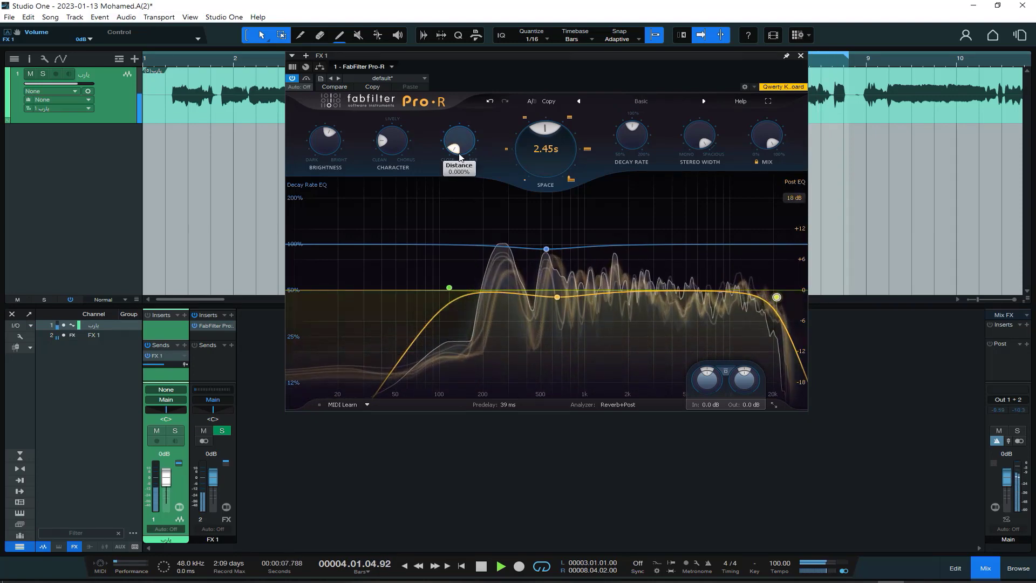
pyautogui.moveTo(459, 156); pyautogui.dragTo(600, 268)
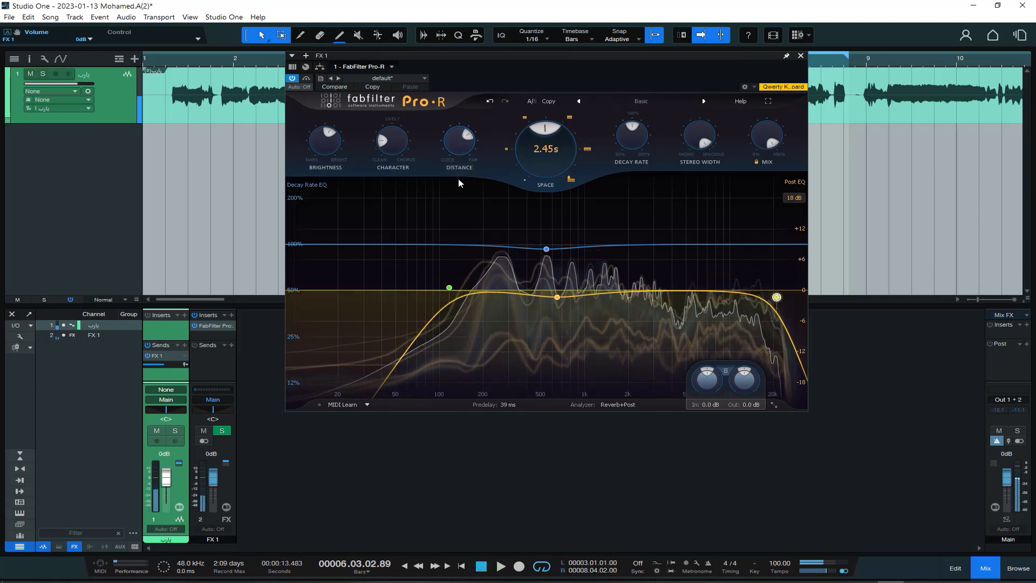
pyautogui.moveTo(452, 148)
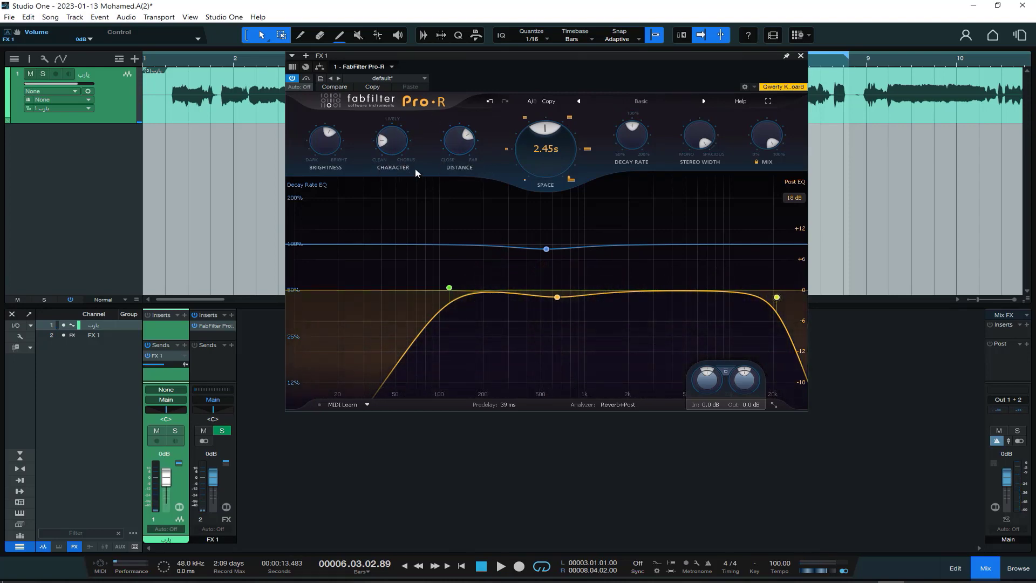
# Raise the reverb's Character toward the chorus end and return it to the clean side.
pyautogui.moveTo(395, 145); pyautogui.dragTo(471, 186)
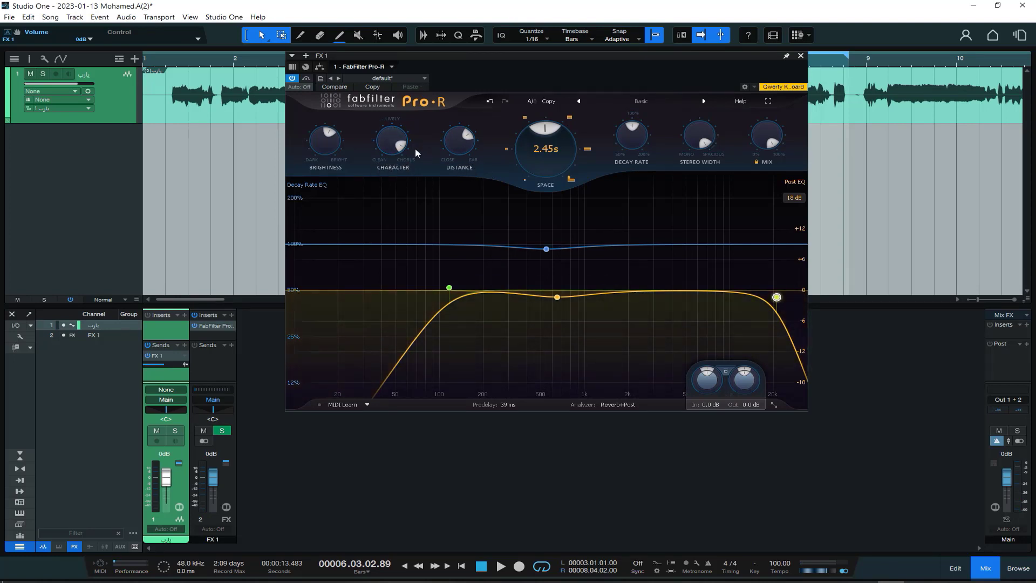
pyautogui.moveTo(390, 142)
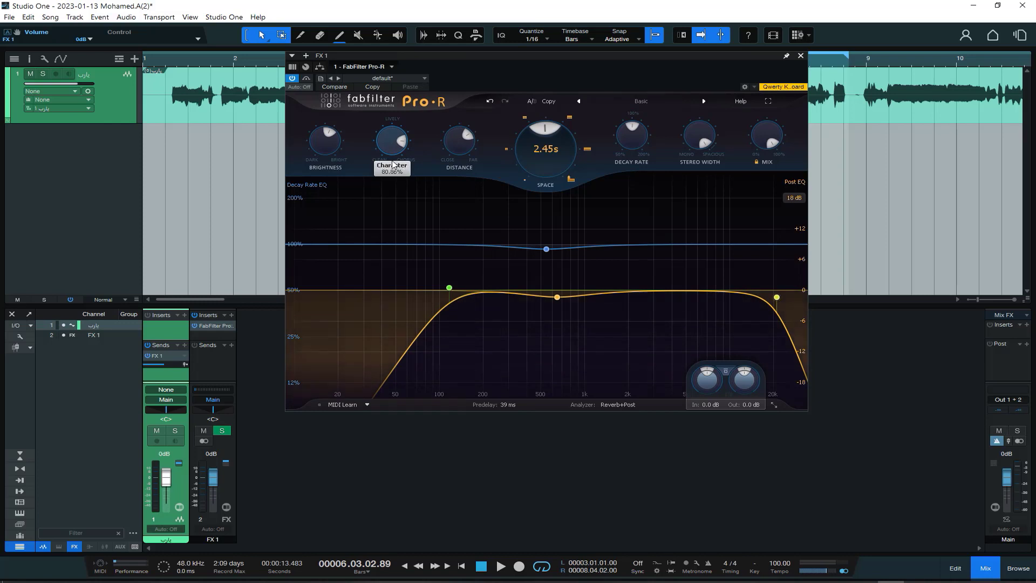
pyautogui.moveTo(393, 164); pyautogui.dragTo(402, 242)
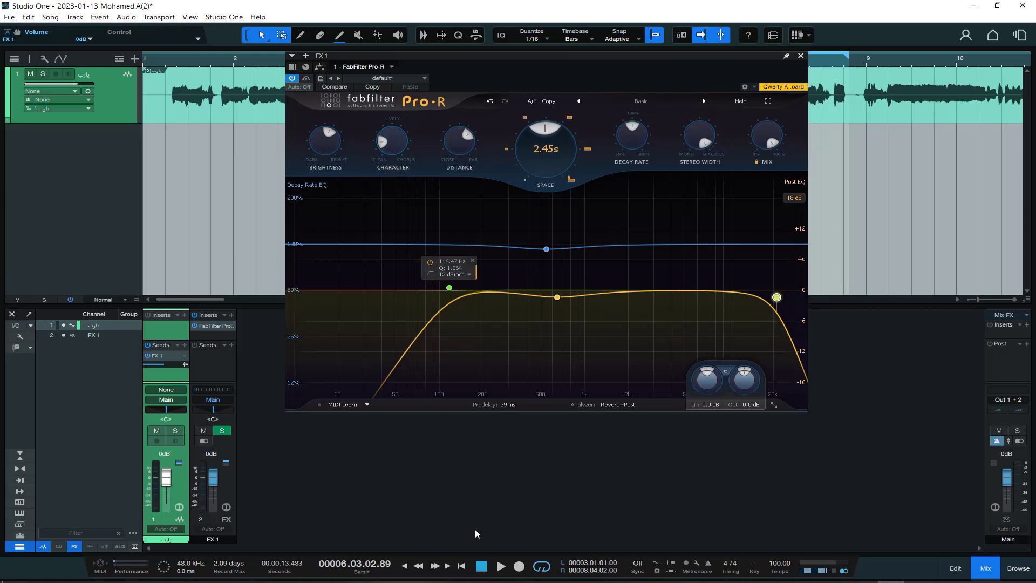
pyautogui.moveTo(439, 267)
# Play the vocal while switching Brightness between fully dark and 96.70%, return it to about 56%, and stop playback.
pyautogui.moveTo(322, 146); pyautogui.dragTo(333, 190)
pyautogui.click(501, 566)
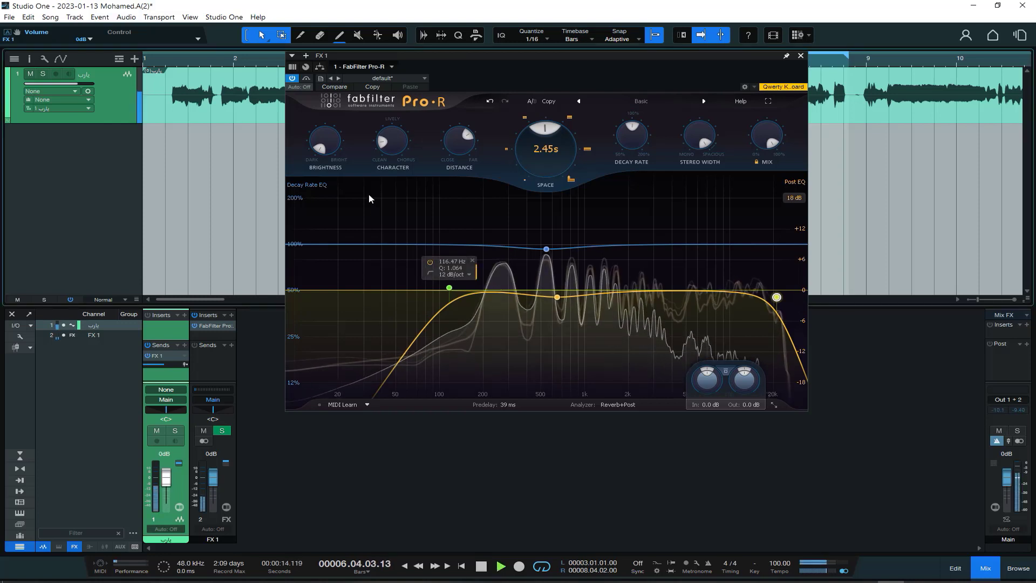
pyautogui.moveTo(321, 147); pyautogui.dragTo(507, 390)
pyautogui.moveTo(322, 137)
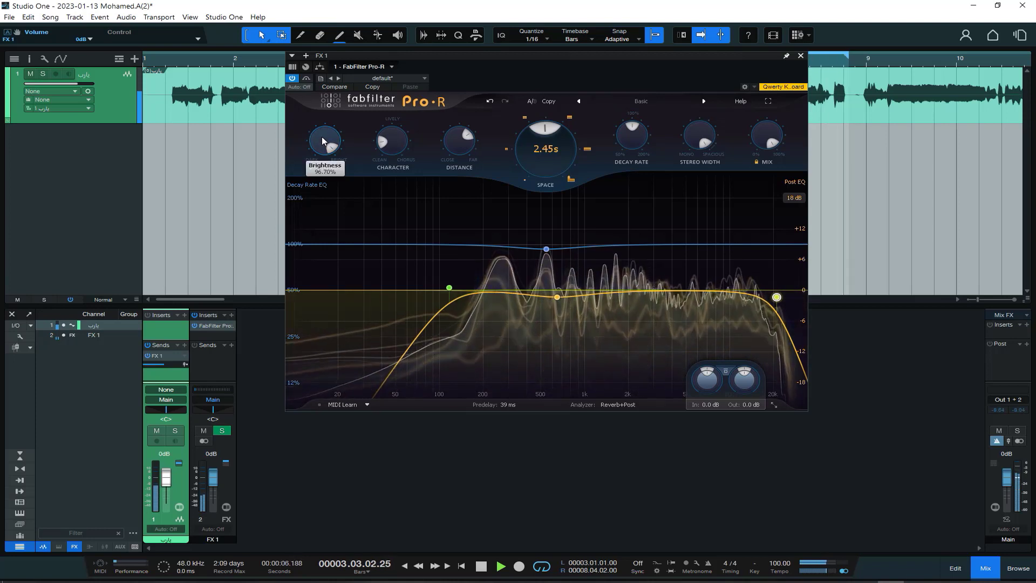
pyautogui.moveTo(322, 137); pyautogui.dragTo(318, 251)
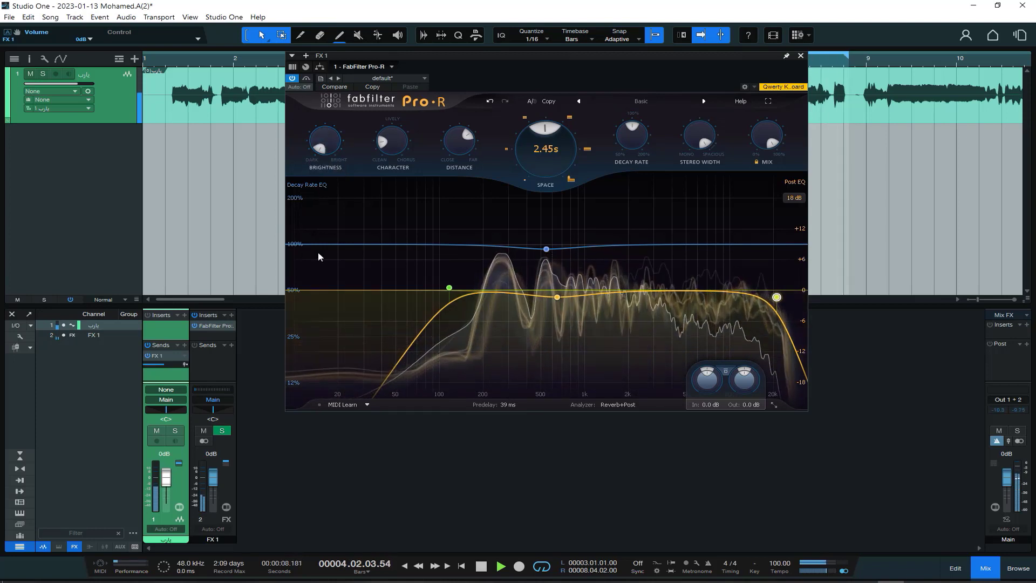
pyautogui.moveTo(321, 150); pyautogui.dragTo(361, 86)
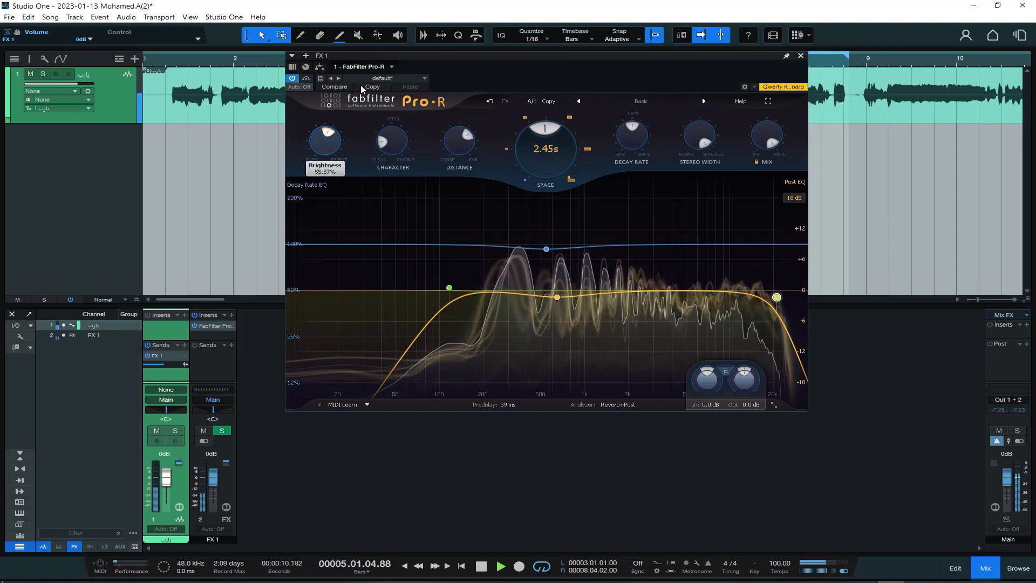
pyautogui.press('space')
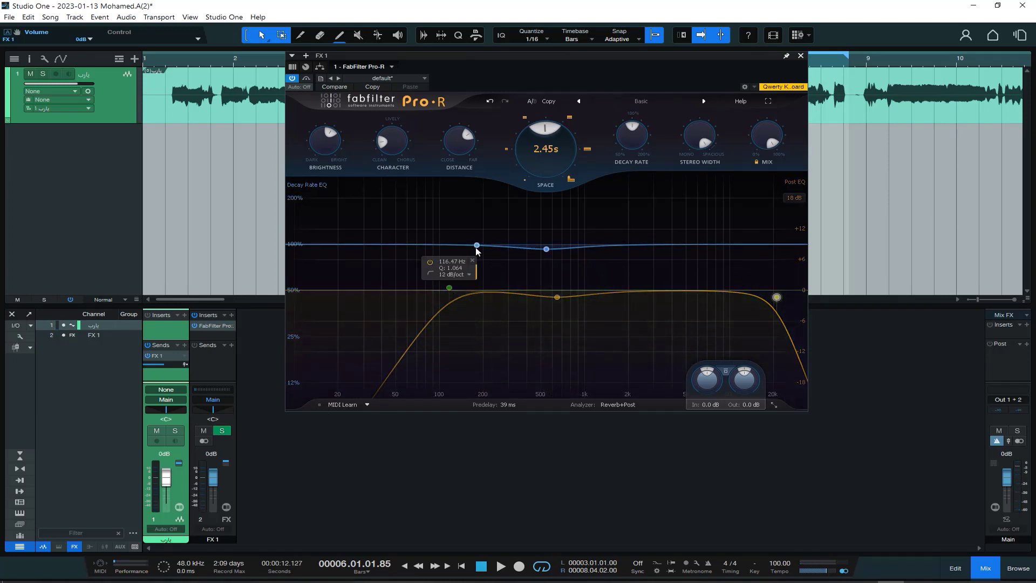
# Reshape the Decay Rate EQ by adding a high-frequency band at 100% and moving the 545 Hz band to 103.2% and back below 100%.
pyautogui.click(546, 249)
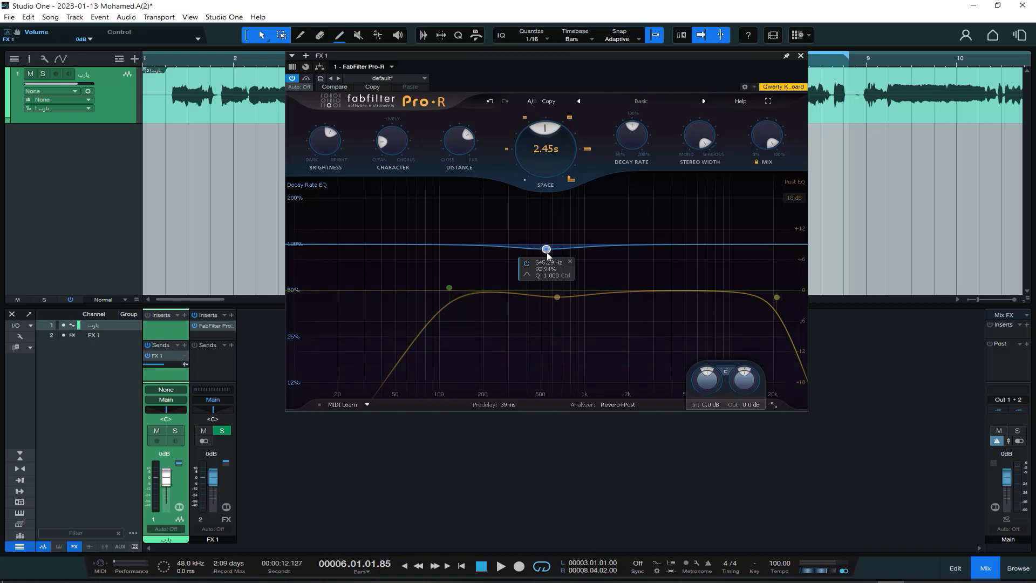
pyautogui.moveTo(547, 256)
pyautogui.mouseDown()
pyautogui.moveTo(550, 227)
pyautogui.moveTo(548, 246)
pyautogui.mouseUp()
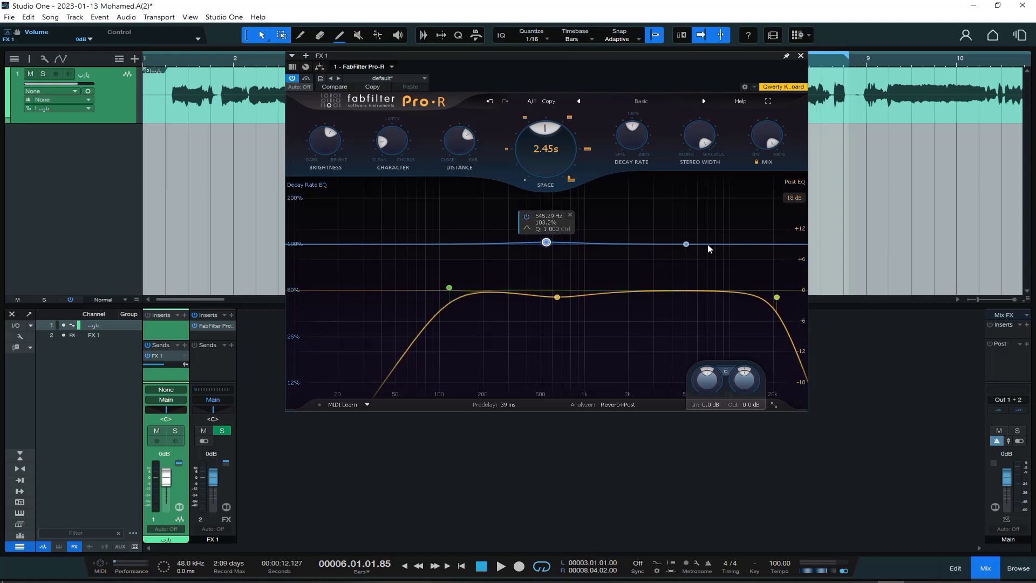
pyautogui.moveTo(735, 243)
pyautogui.mouseDown()
pyautogui.moveTo(735, 231)
pyautogui.moveTo(732, 261)
pyautogui.moveTo(731, 244)
pyautogui.mouseUp()
pyautogui.moveTo(546, 243); pyautogui.dragTo(548, 254)
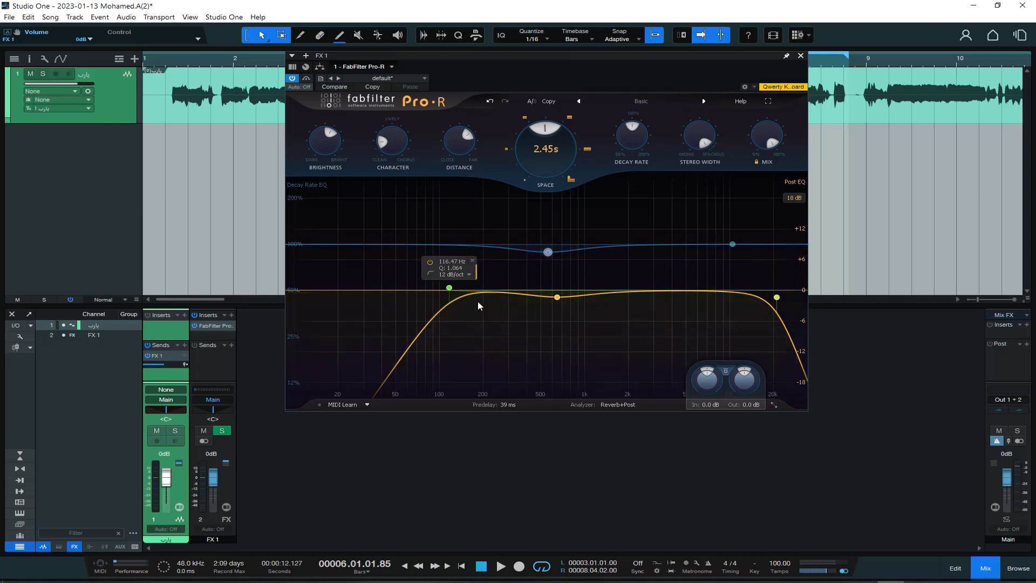
# Lower the Post EQ low-cut frequency to 106 Hz.
pyautogui.click(448, 291)
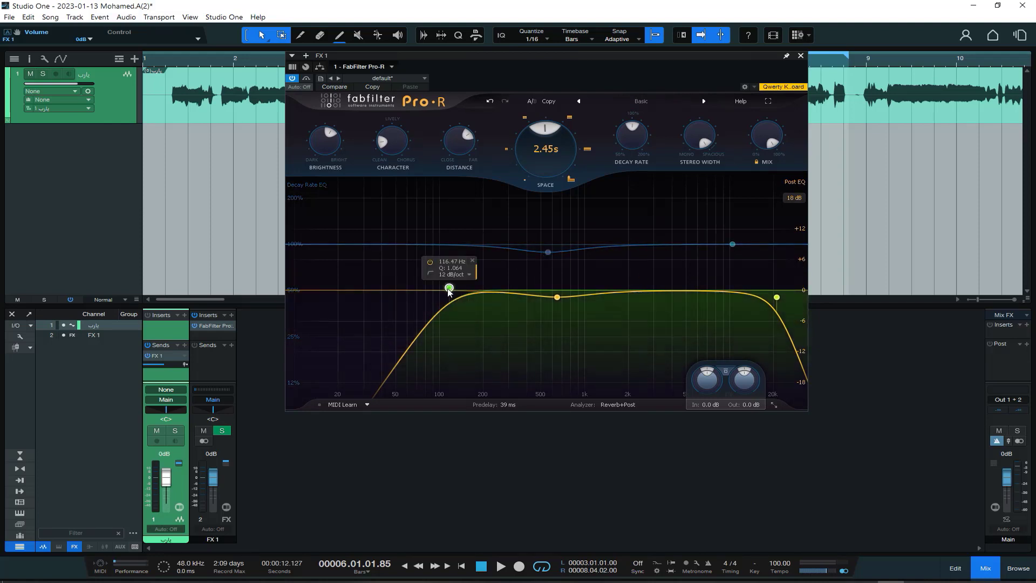
pyautogui.moveTo(448, 291); pyautogui.dragTo(443, 291)
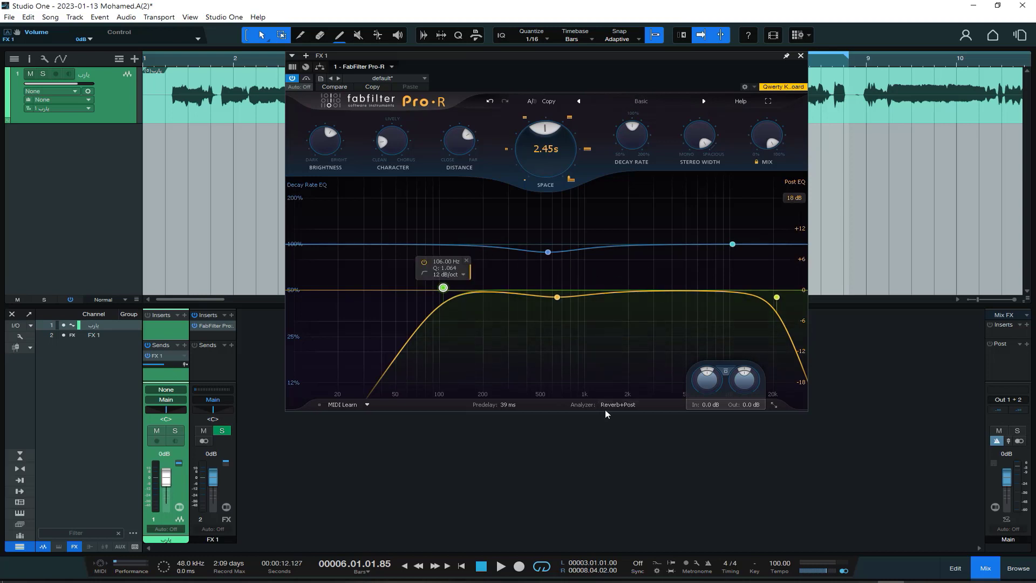
# Look at the Analyzer mode options and play the vocal briefly to watch the Reverb+Post display.
pyautogui.click(619, 405)
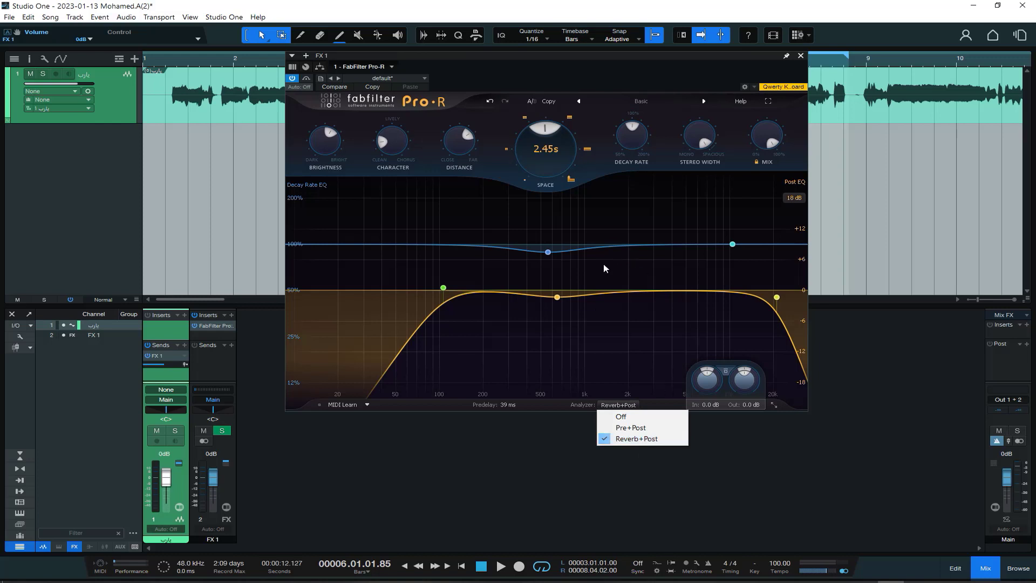
pyautogui.click(501, 566)
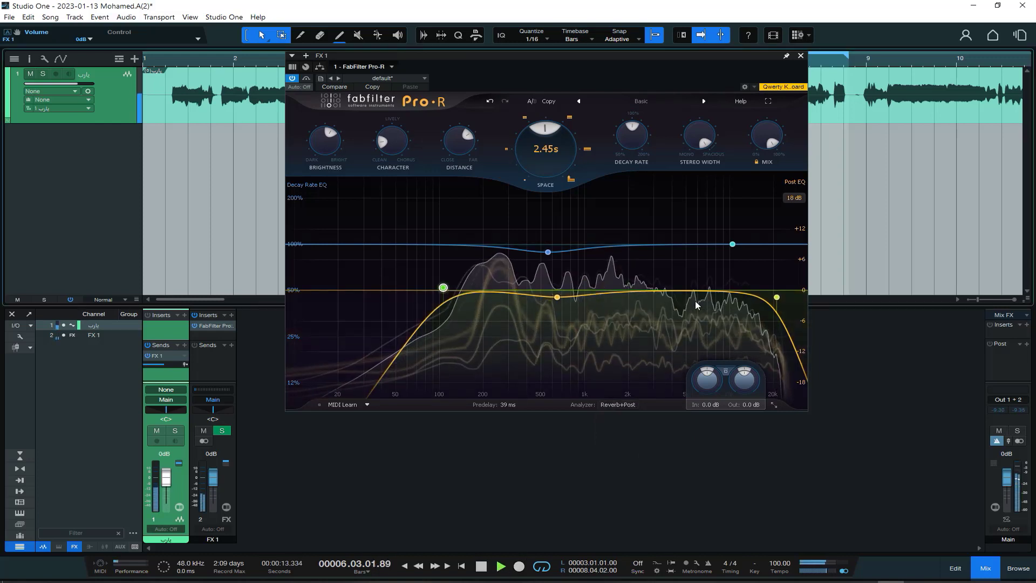
pyautogui.click(480, 567)
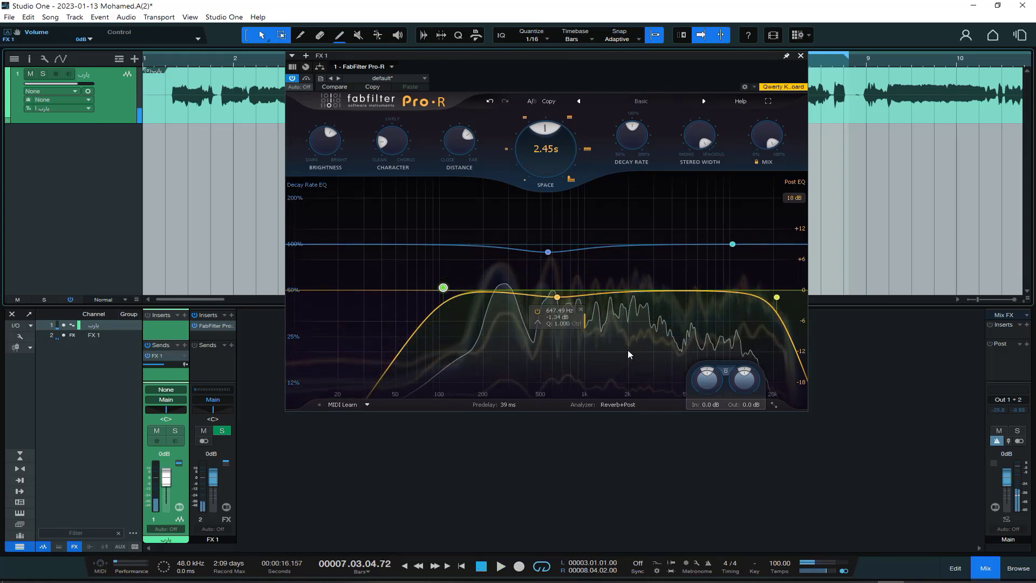
# Set the Analyzer to Pre+Post and play the vocal briefly to view its spectrum.
pyautogui.click(616, 405)
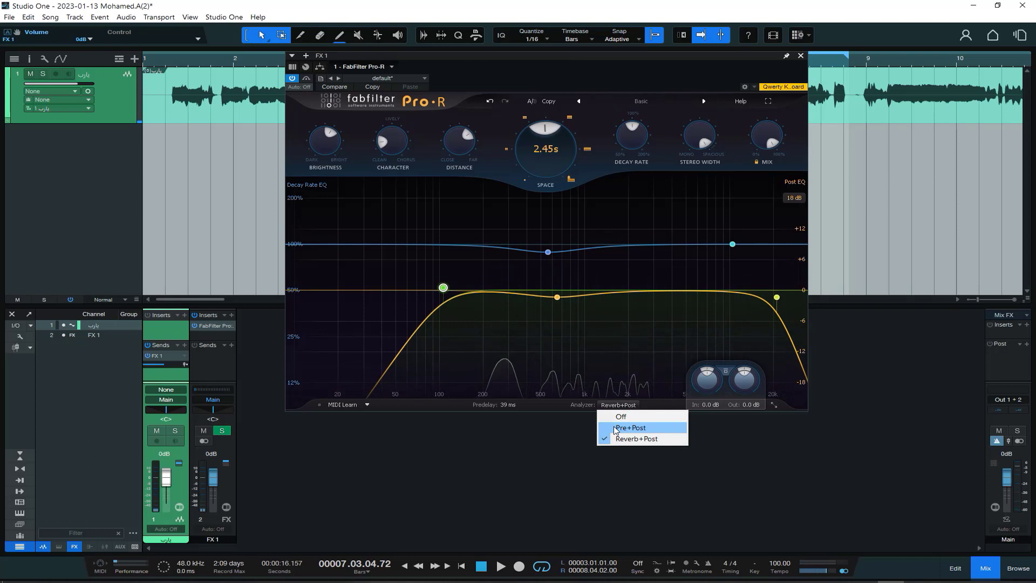
pyautogui.click(615, 428)
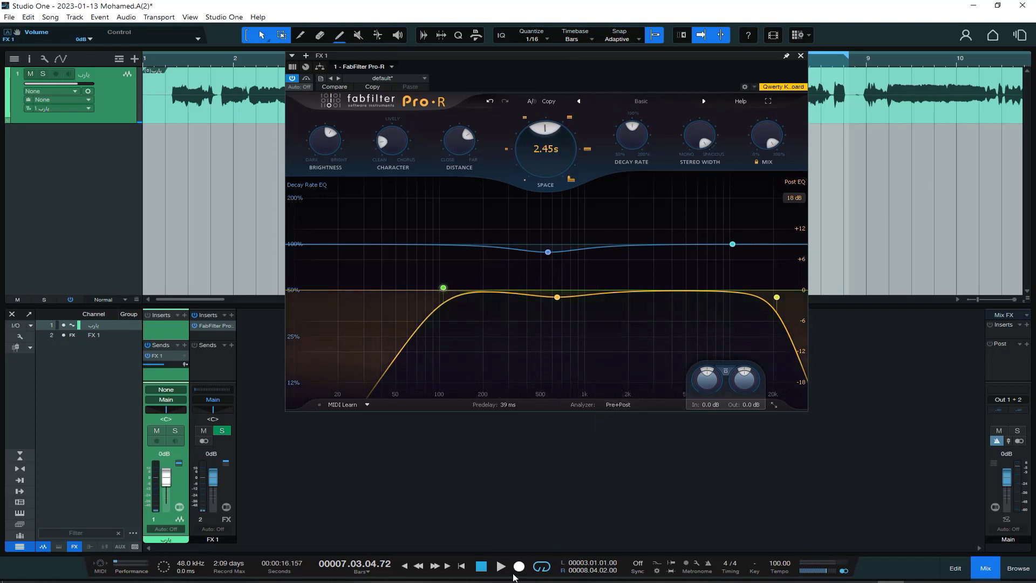
pyautogui.click(500, 567)
pyautogui.click(483, 567)
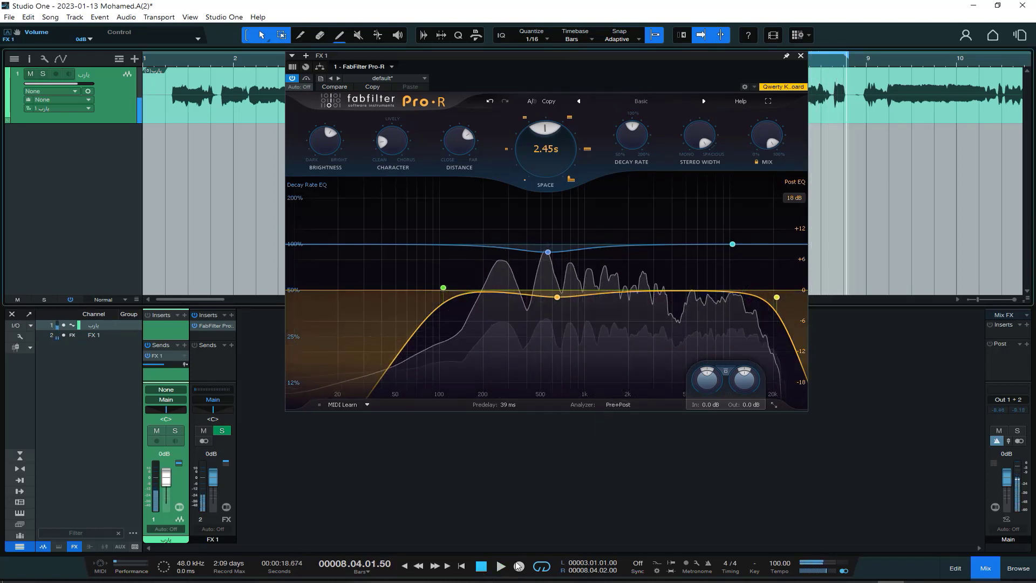
# Play the vocal with the Predelay raised to 500 ms, bring it back to about 39 ms, and stop playback.
pyautogui.moveTo(485, 407)
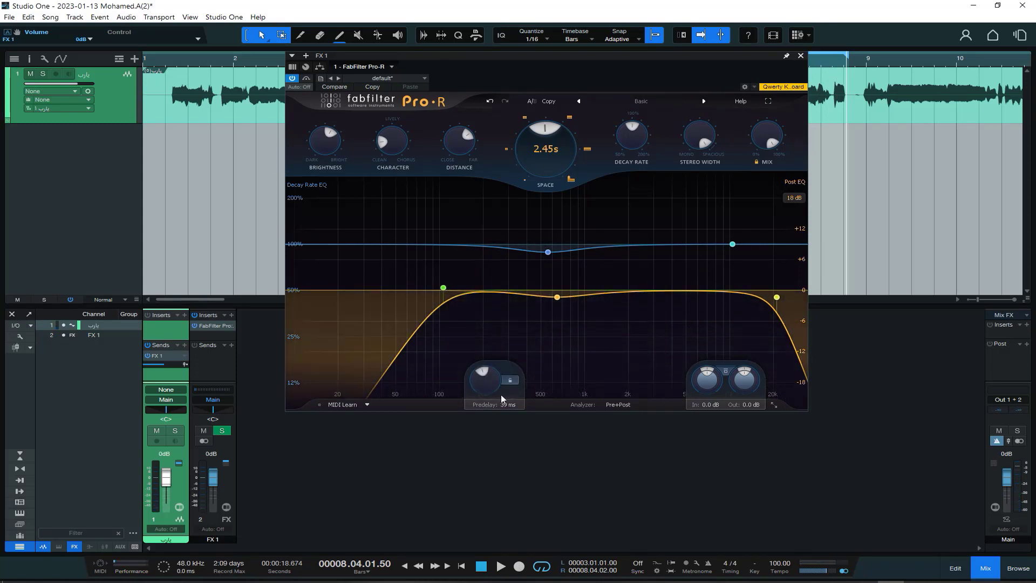
pyautogui.moveTo(486, 386)
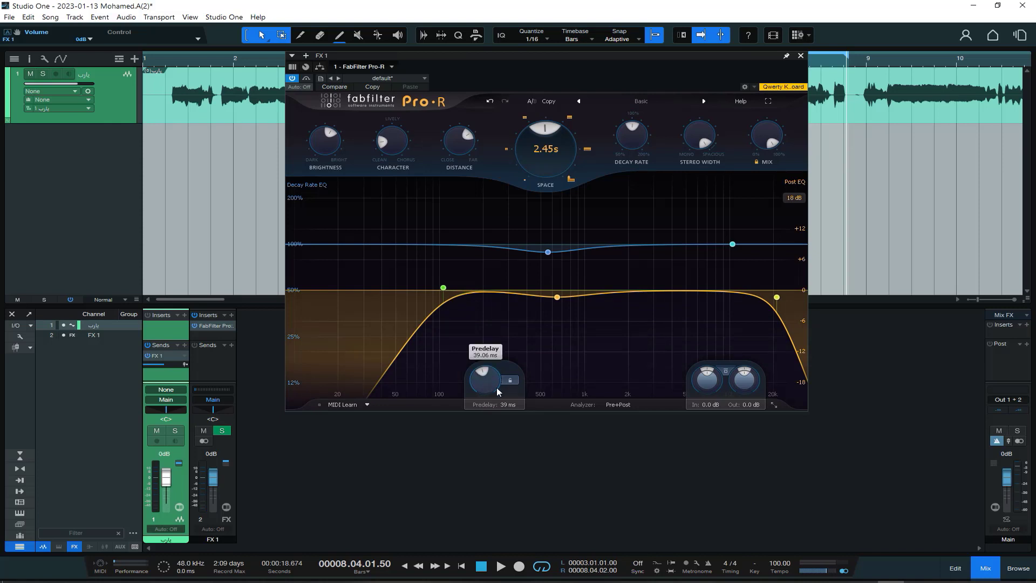
pyautogui.click(501, 566)
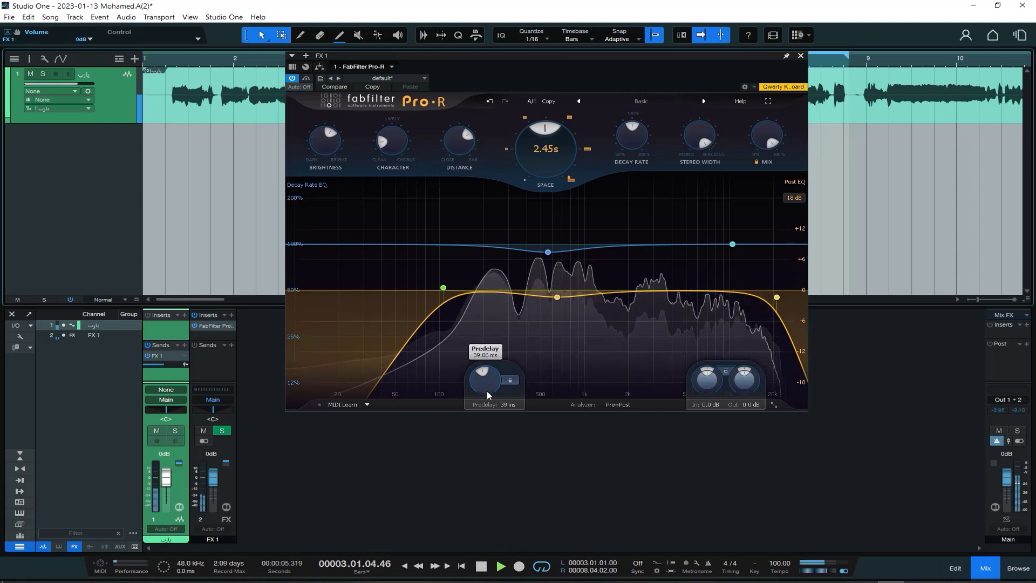
pyautogui.moveTo(487, 391); pyautogui.dragTo(454, 254)
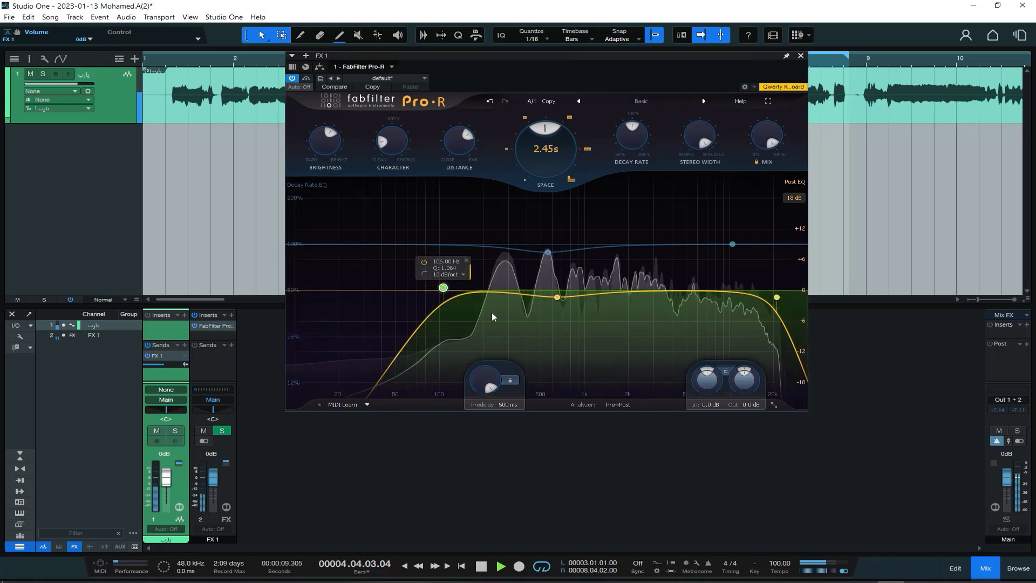
pyautogui.moveTo(481, 376)
pyautogui.moveTo(482, 380); pyautogui.dragTo(485, 434)
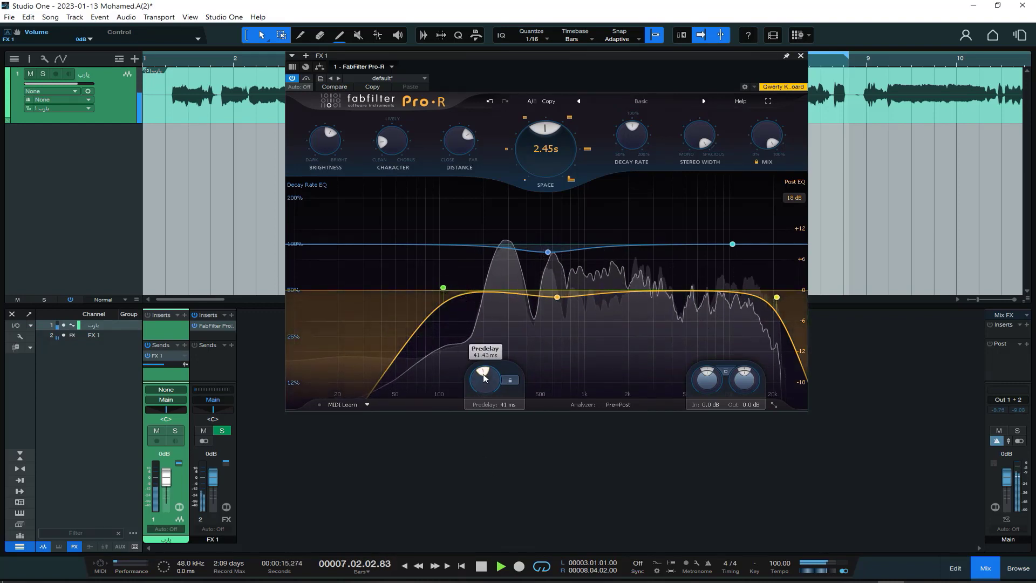
pyautogui.moveTo(483, 376)
pyautogui.mouseDown()
pyautogui.moveTo(484, 386)
pyautogui.moveTo(484, 374)
pyautogui.mouseUp()
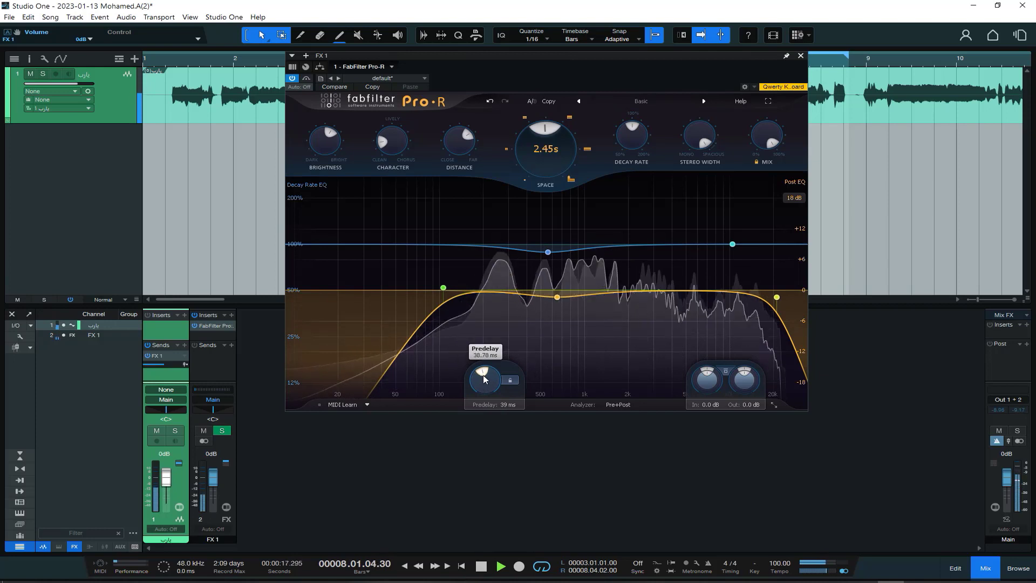
pyautogui.click(482, 567)
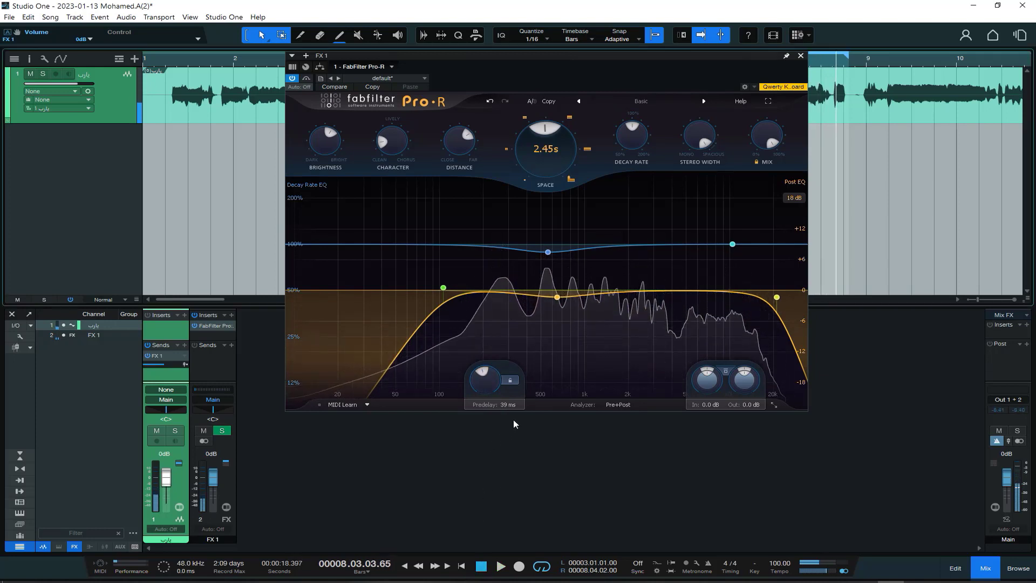
pyautogui.moveTo(489, 381)
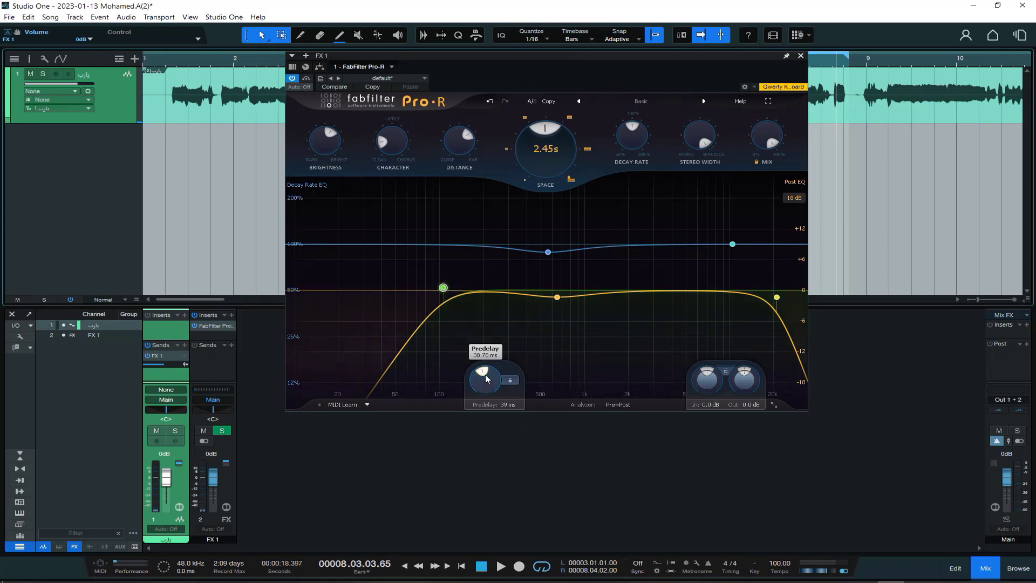
pyautogui.moveTo(517, 60); pyautogui.dragTo(544, 89)
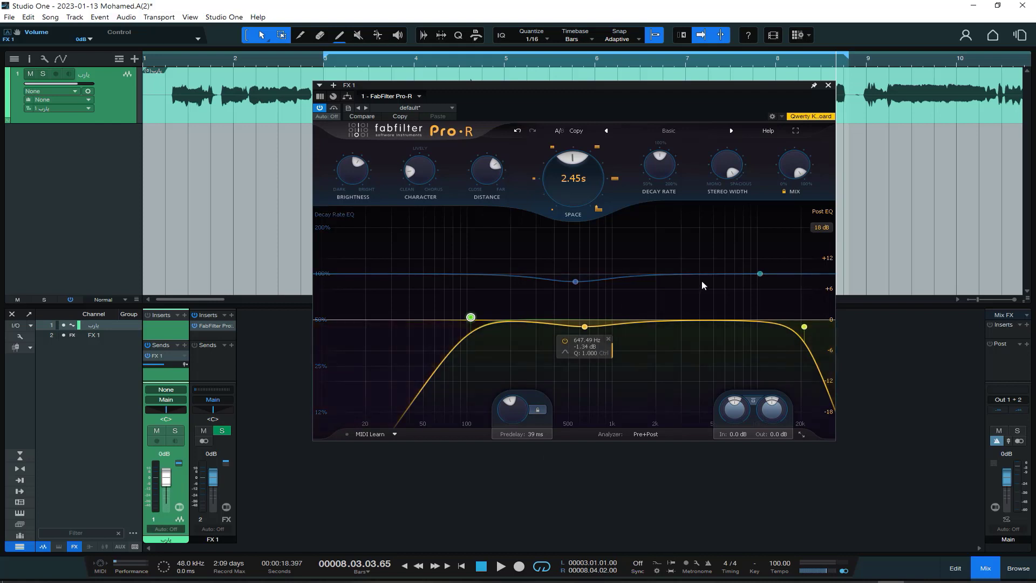
pyautogui.moveTo(558, 86); pyautogui.dragTo(527, 59)
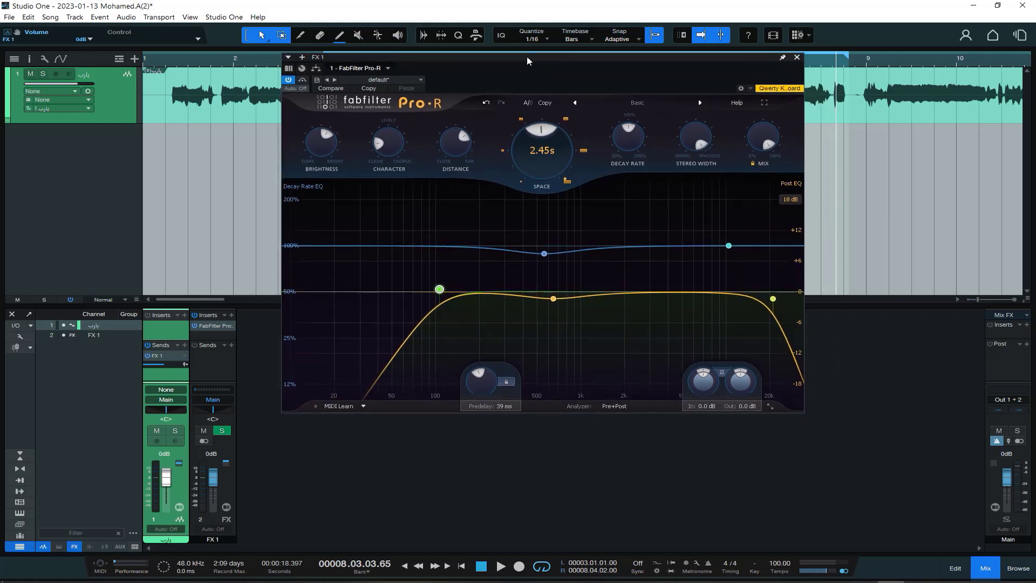